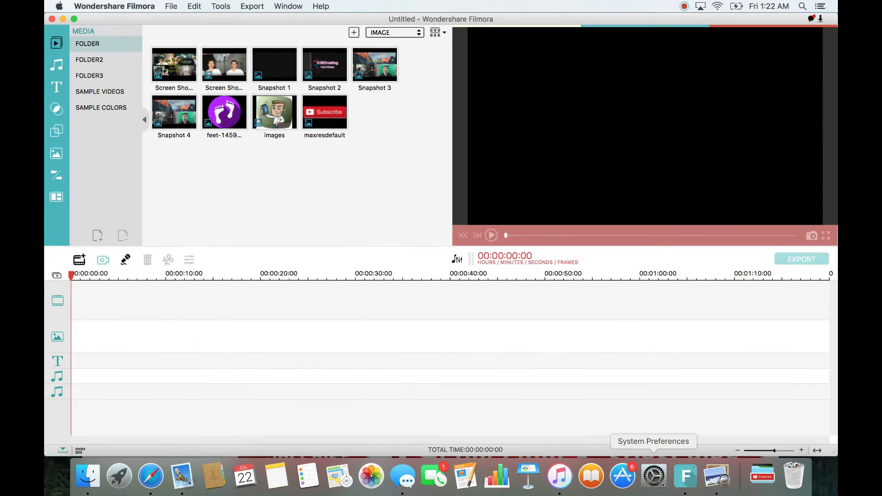
Step: Preview the maxresdefault Subscribe image from the media library
click(329, 120)
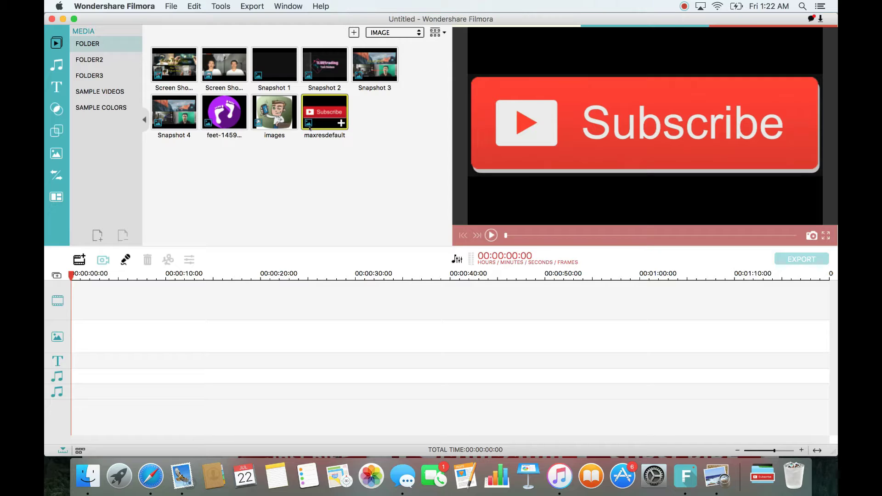
click(315, 185)
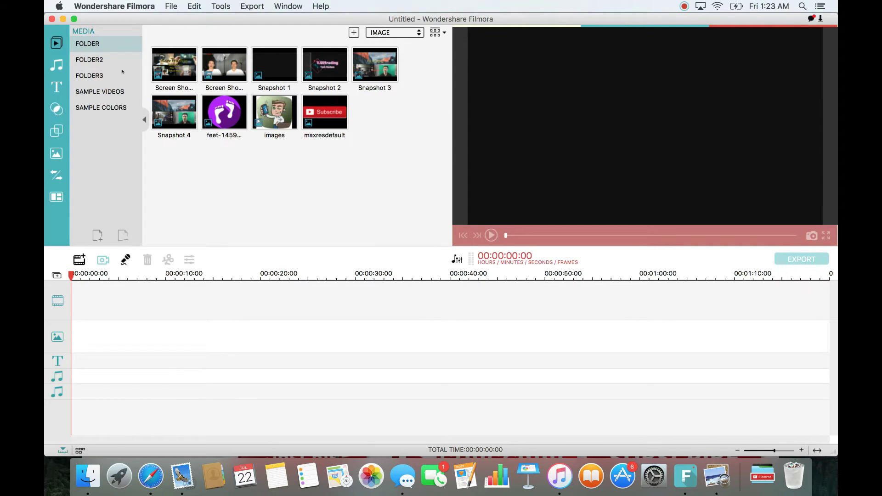
Step: Place the Red sample color at the start of the main video track as a background
click(93, 107)
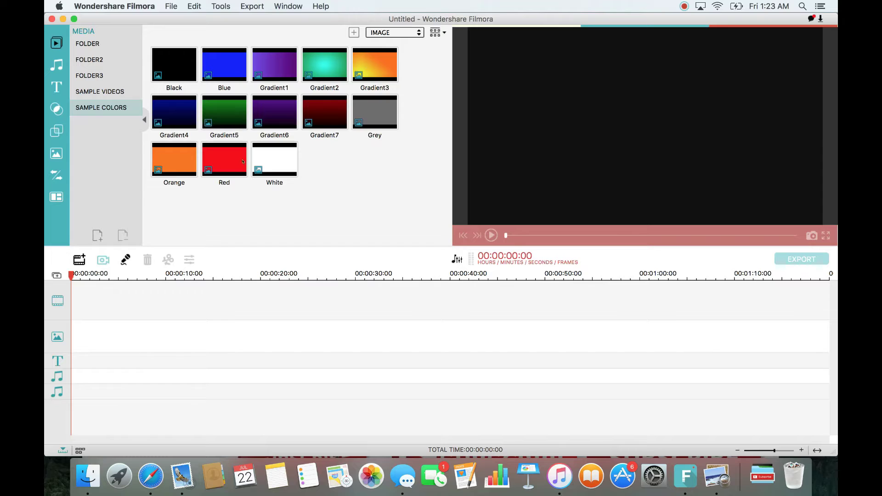
click(225, 158)
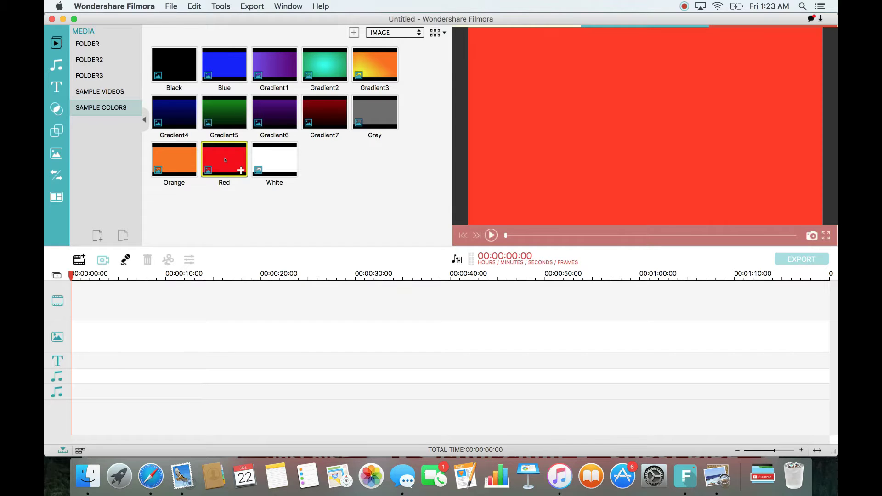
drag(132, 271, 102, 302)
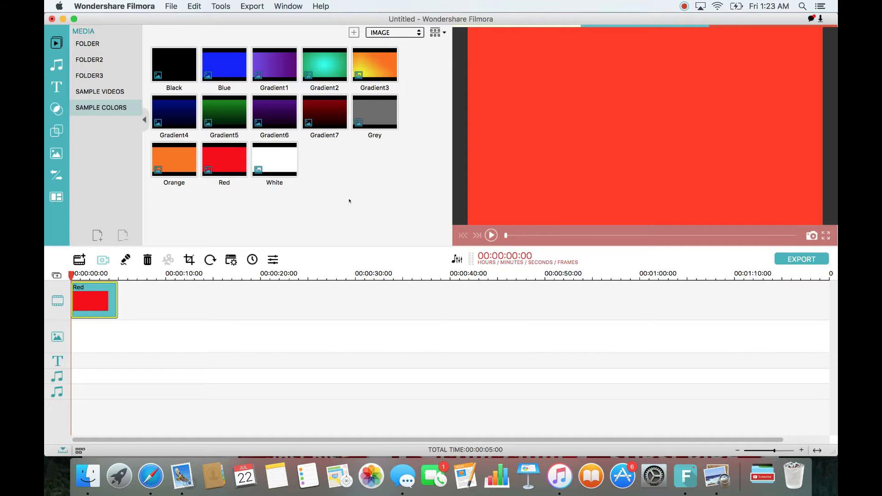
Step: Look through all media types in the first folder, and filter it to show only images
click(94, 44)
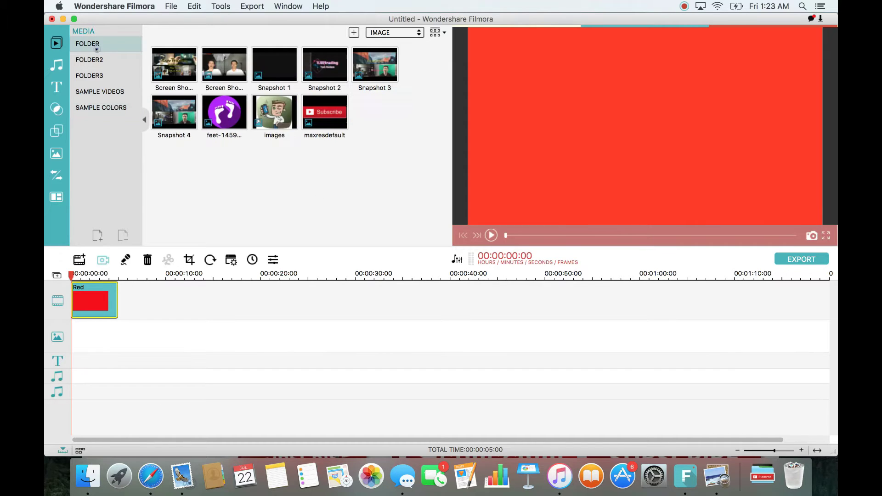
click(407, 34)
click(376, 42)
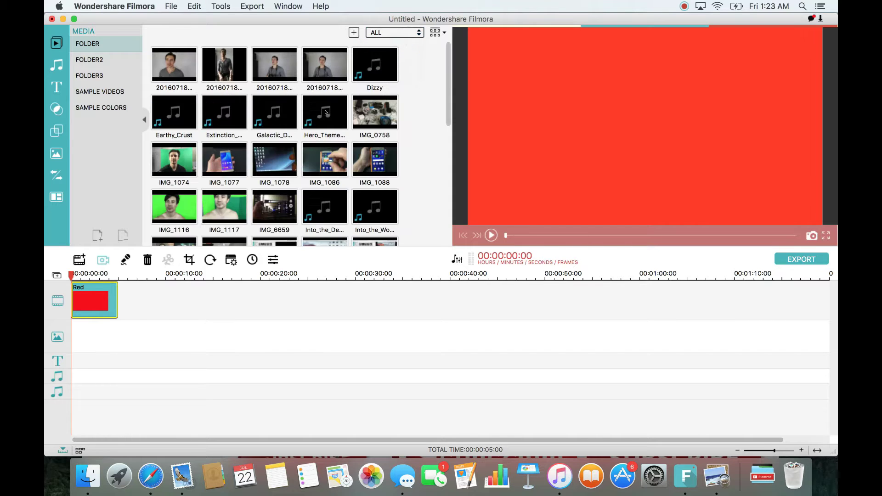
scroll(429, 183, down, 10)
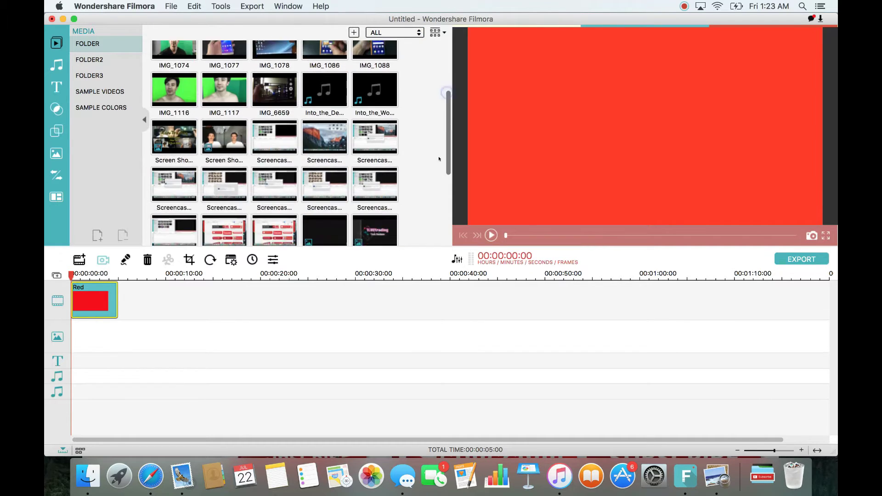
scroll(431, 207, down, 2)
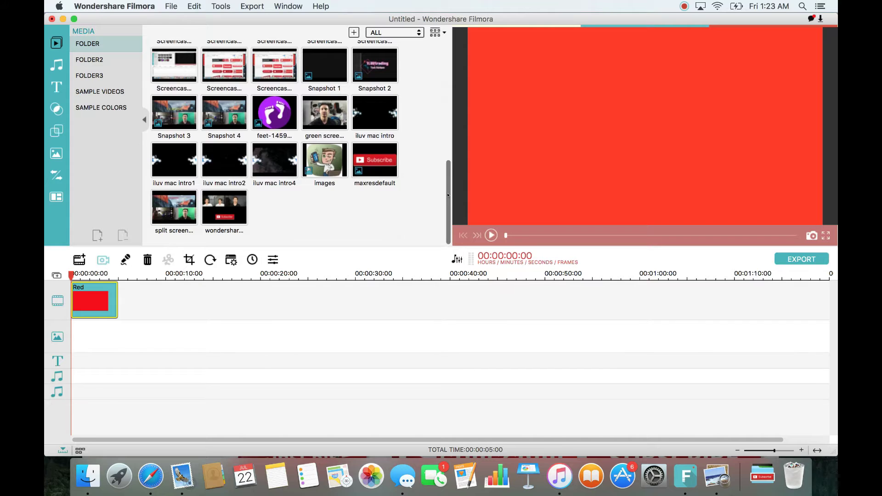
scroll(448, 195, up, 8)
scroll(437, 207, down, 8)
scroll(447, 207, up, 8)
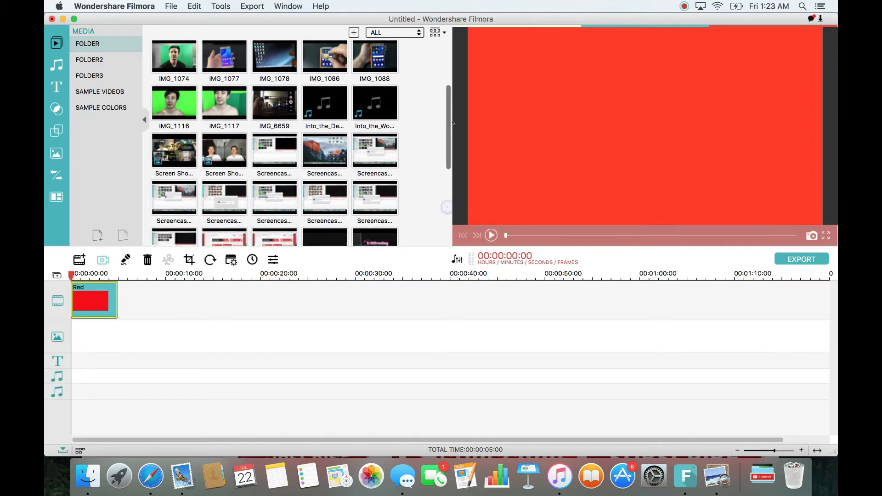
scroll(399, 50, down, 7)
click(401, 31)
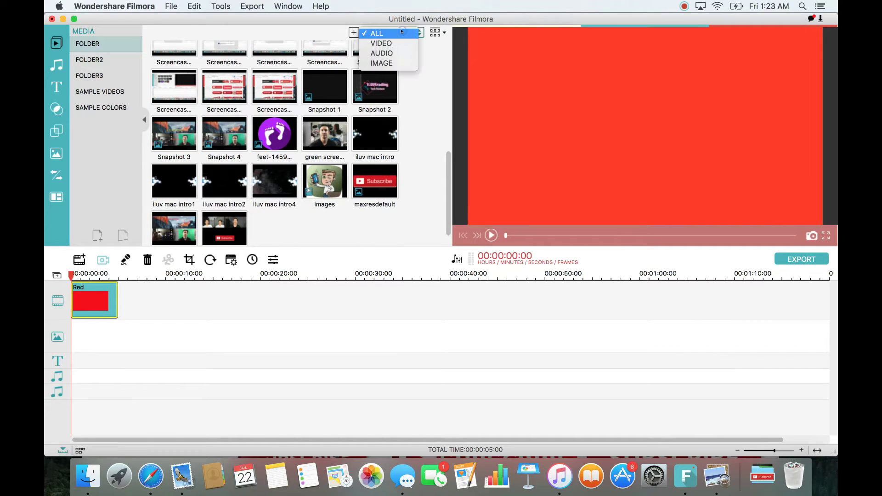
click(390, 63)
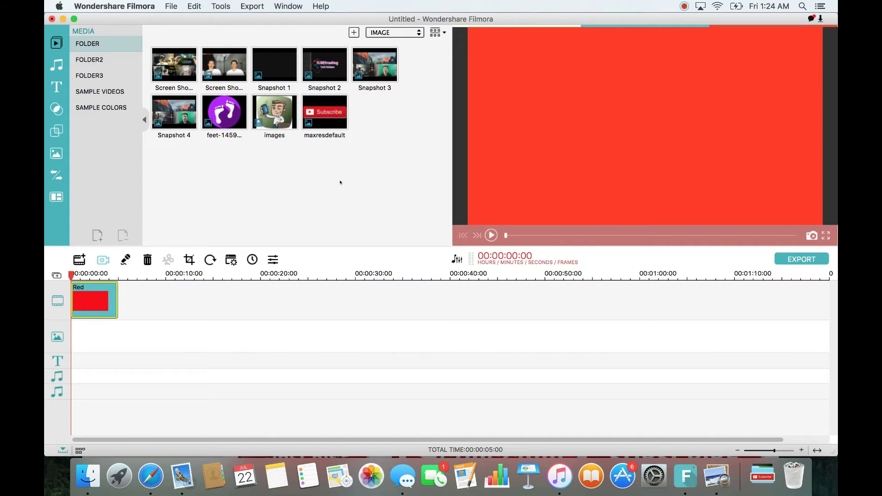
Step: Filter the folder to videos only and preview the wondershare outro and the split screen clip
click(396, 33)
click(383, 54)
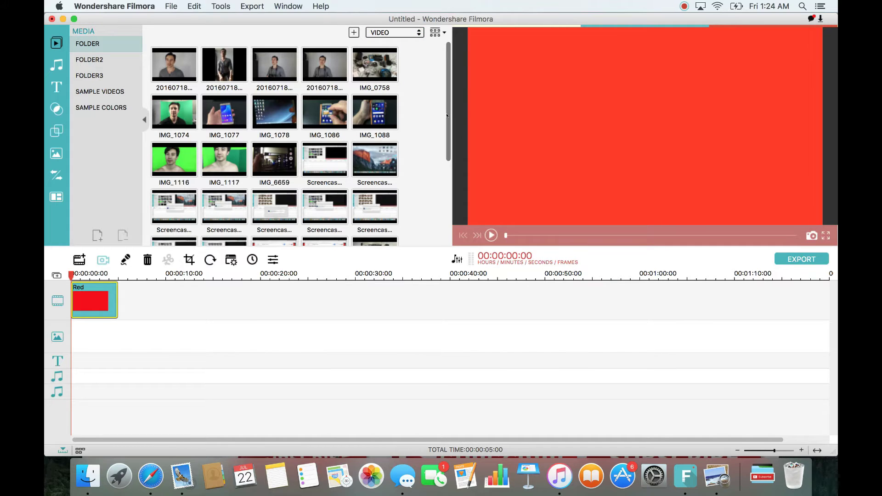
drag(447, 116, 444, 196)
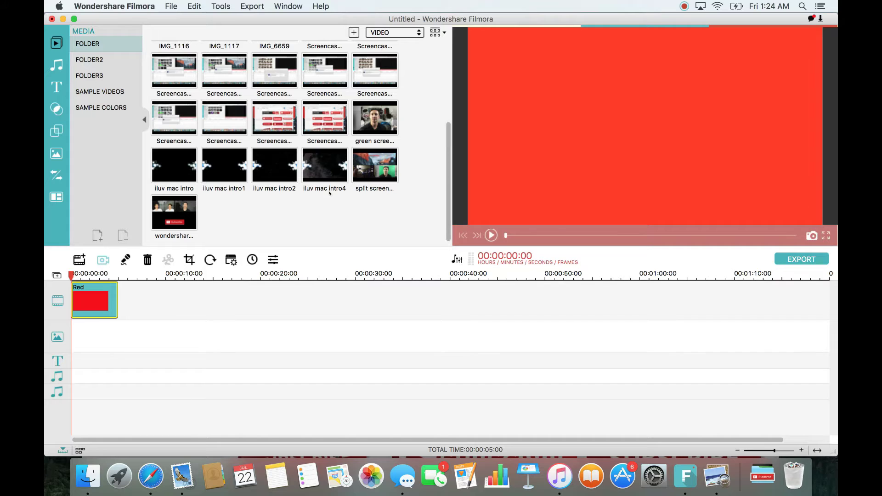
scroll(394, 203, down, 1)
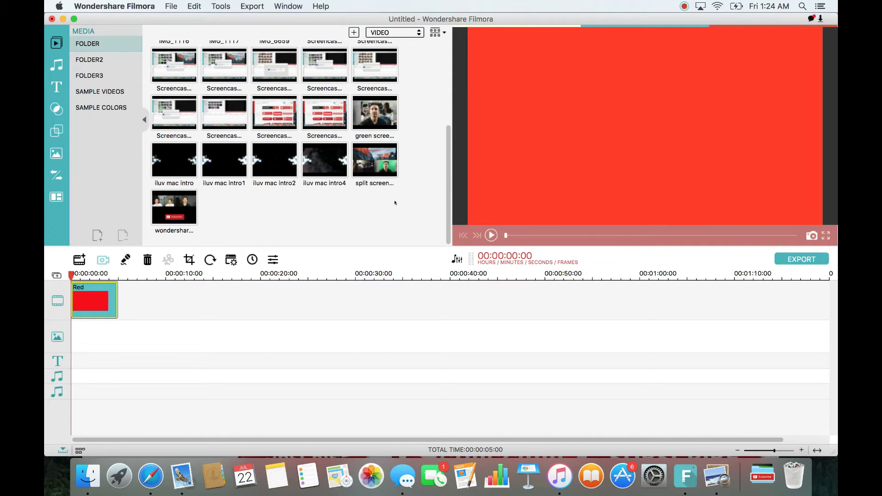
scroll(207, 209, up, 2)
click(182, 211)
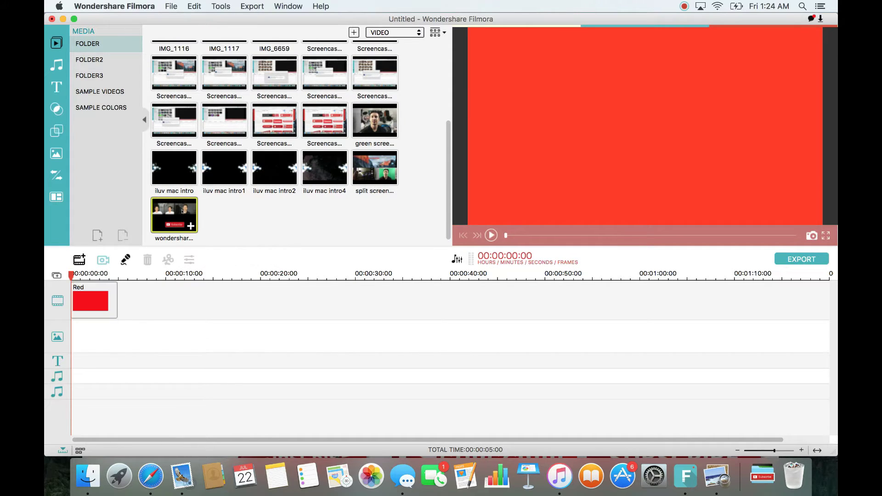
double_click(182, 211)
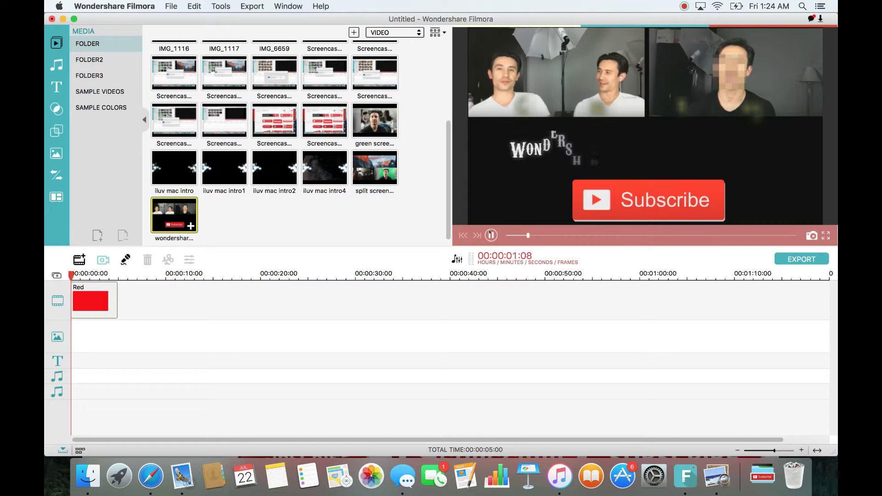
scroll(356, 175, down, 1)
double_click(359, 170)
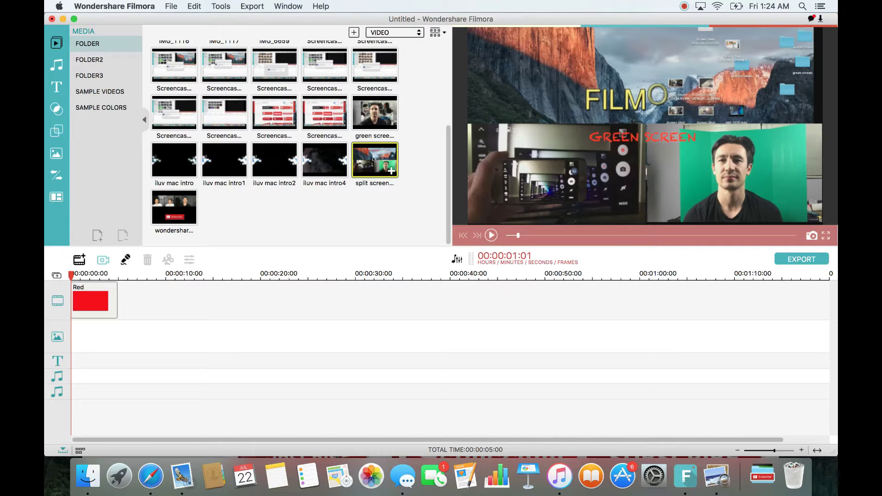
Step: Add the split screen clip to the first overlay track at 00:00:00:00 and play its first two seconds
drag(373, 158, 72, 338)
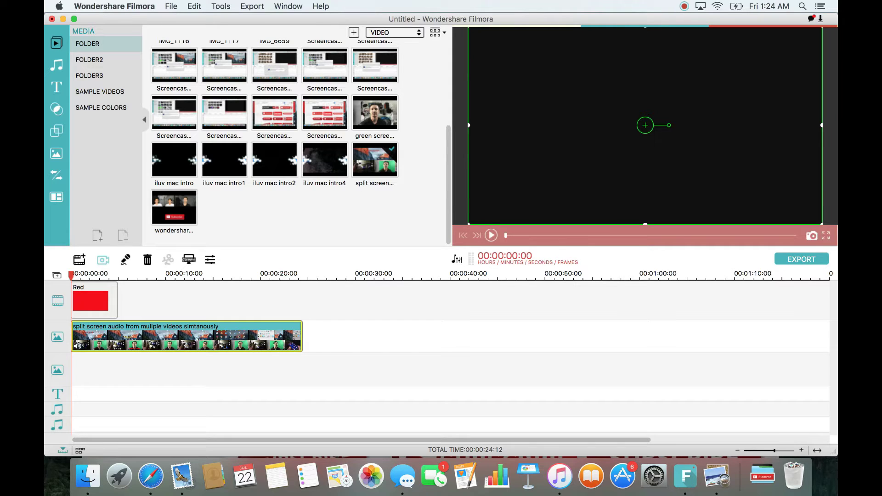
click(491, 236)
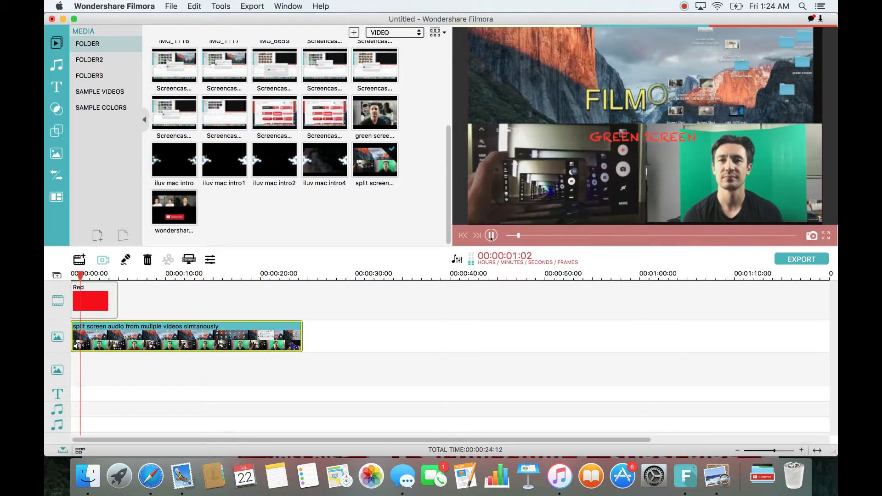
click(491, 235)
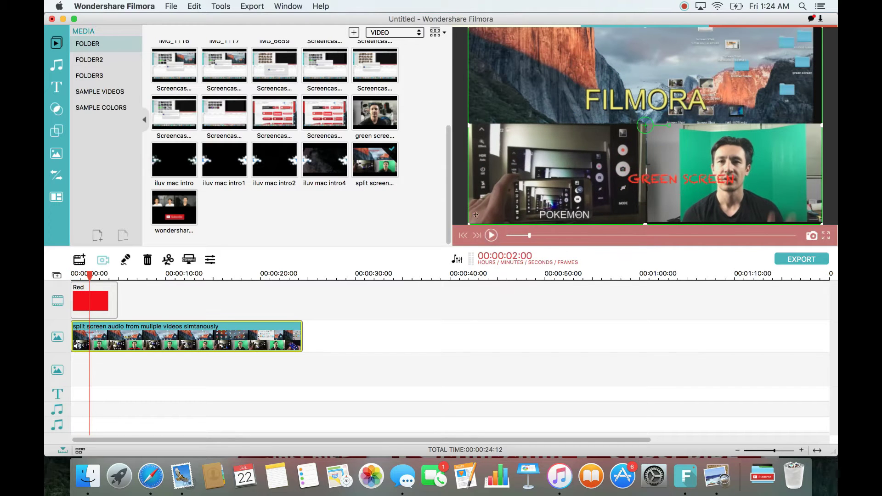
Step: Shrink the split screen clip to about half the frame width and place it in the frame's upper-left corner
drag(469, 221, 690, 98)
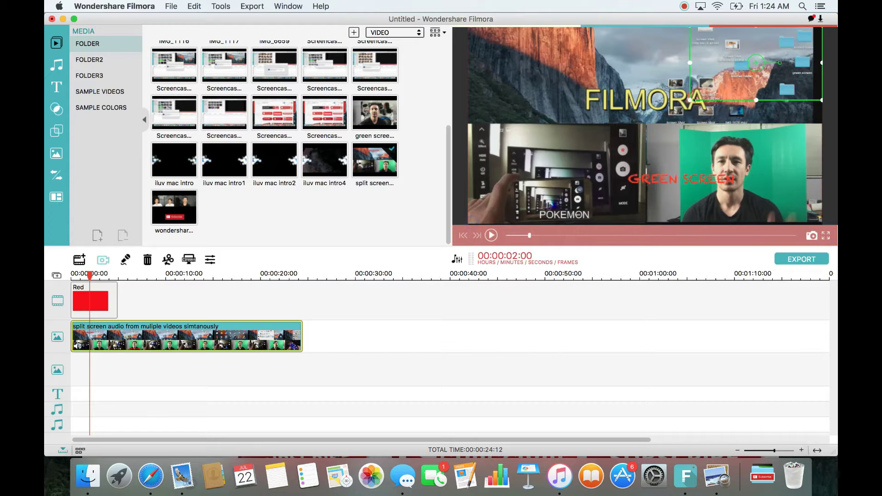
drag(735, 77, 520, 82)
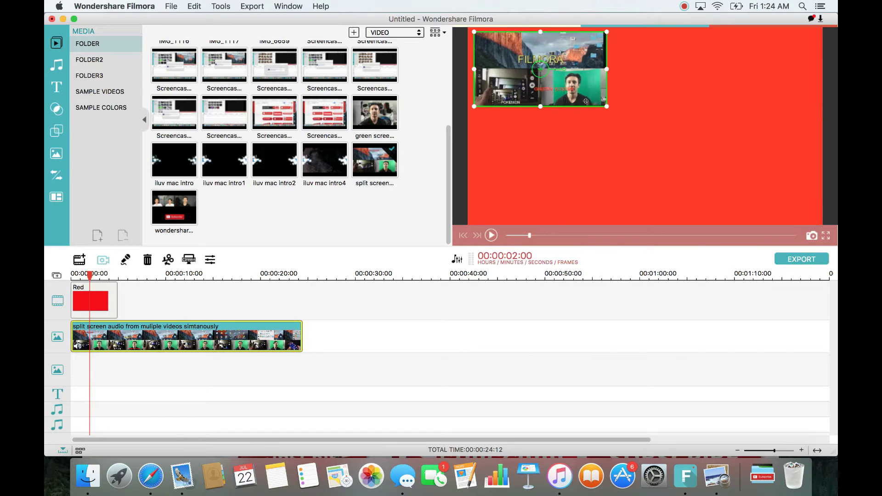
drag(606, 106, 642, 126)
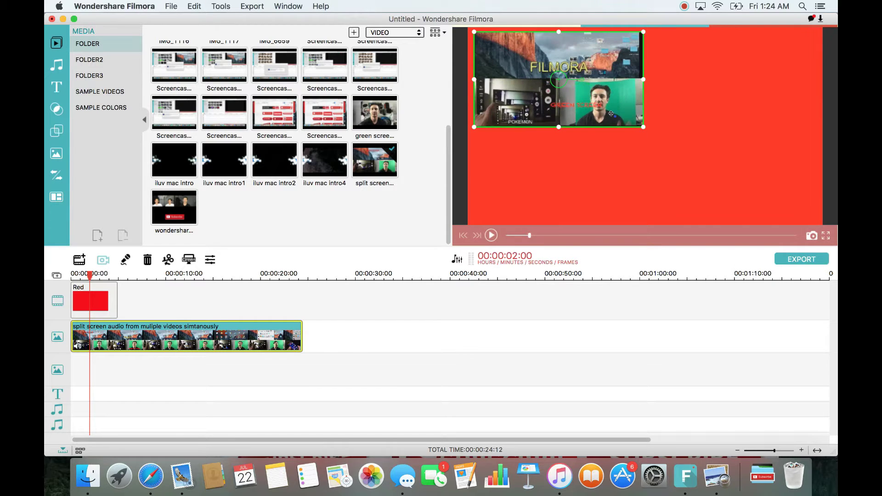
Step: Add the wondershare outro clip to the second overlay track at the start of the timeline
click(174, 207)
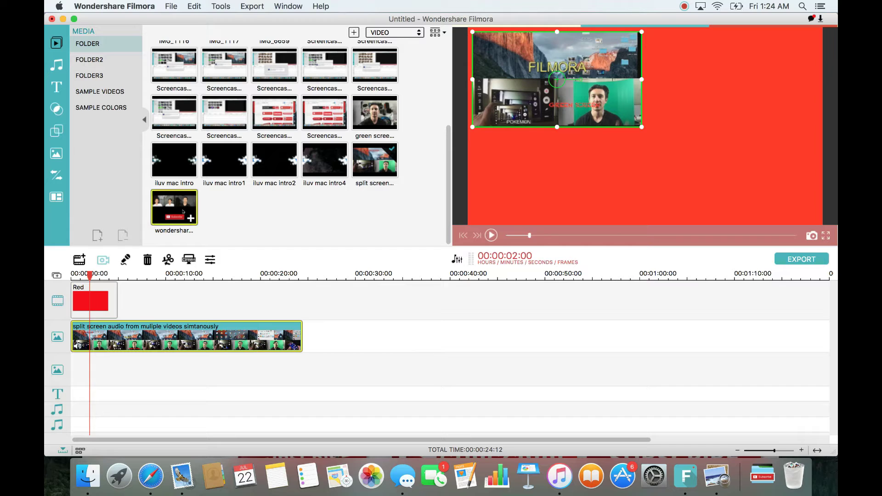
click(126, 285)
drag(174, 207, 74, 368)
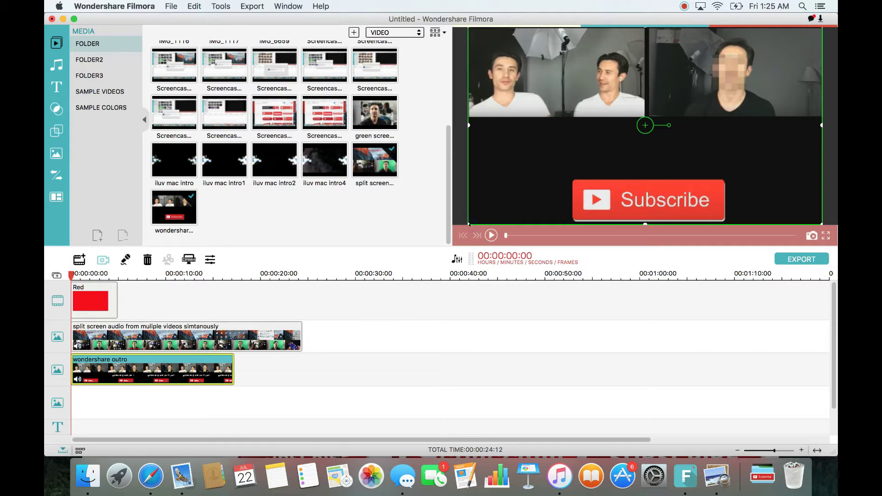
Step: Shrink the wondershare outro clip to about half the frame width and fit it in the upper-right corner, beside the split screen clip
drag(469, 224, 613, 143)
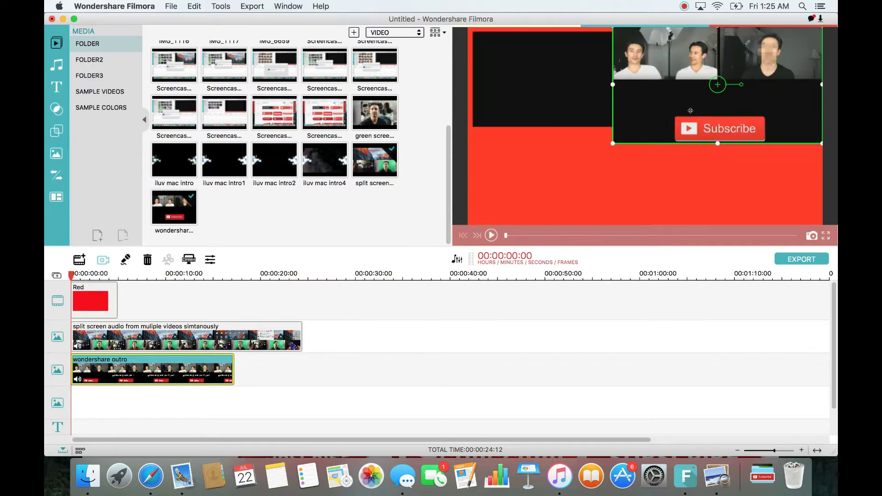
drag(690, 111, 715, 112)
click(590, 109)
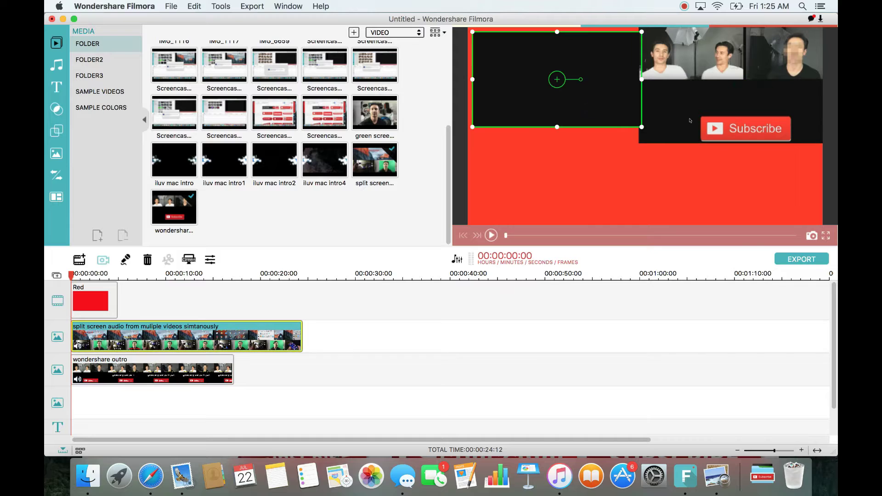
click(643, 146)
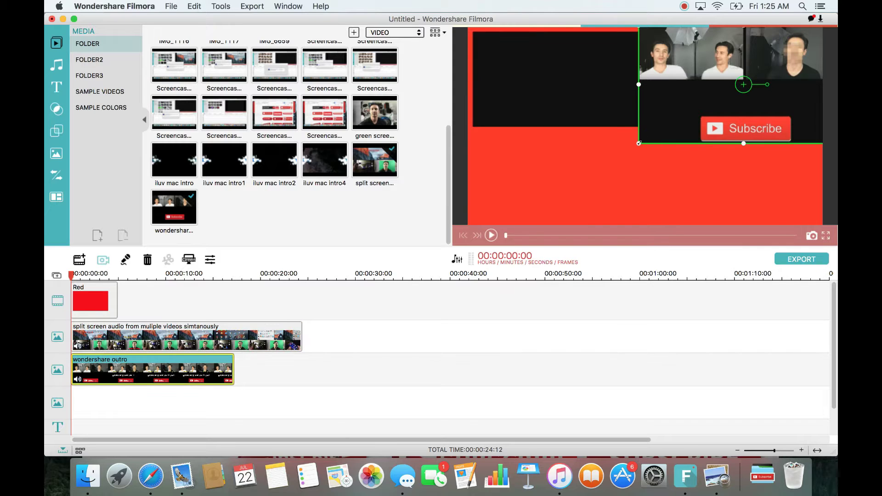
drag(640, 142, 682, 106)
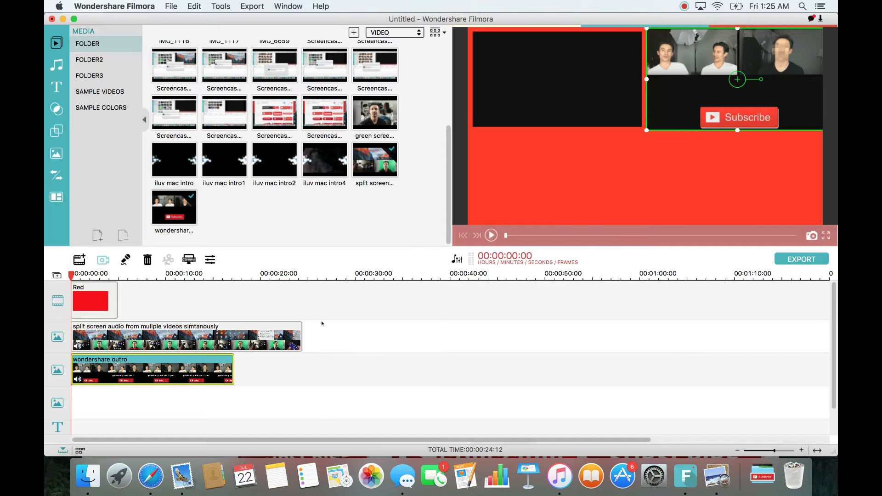
Step: Delete the split screen and wondershare outro clips from the overlay tracks, leaving the red background
right_click(214, 337)
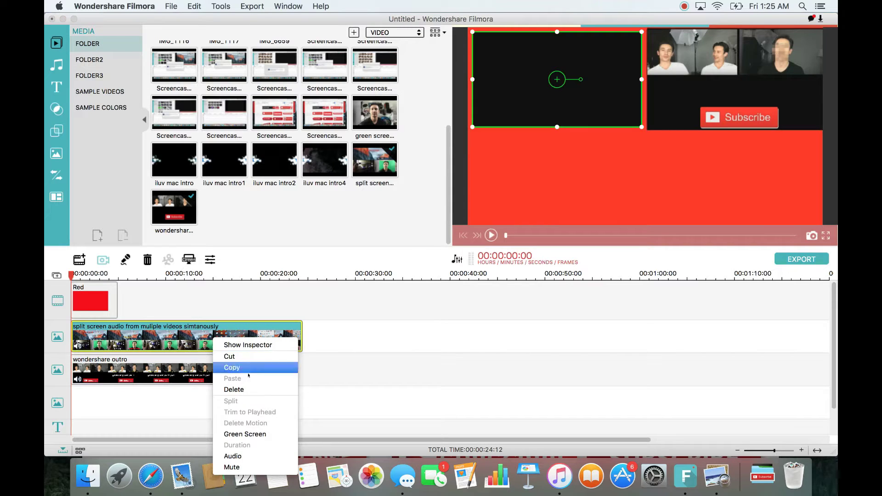
click(245, 388)
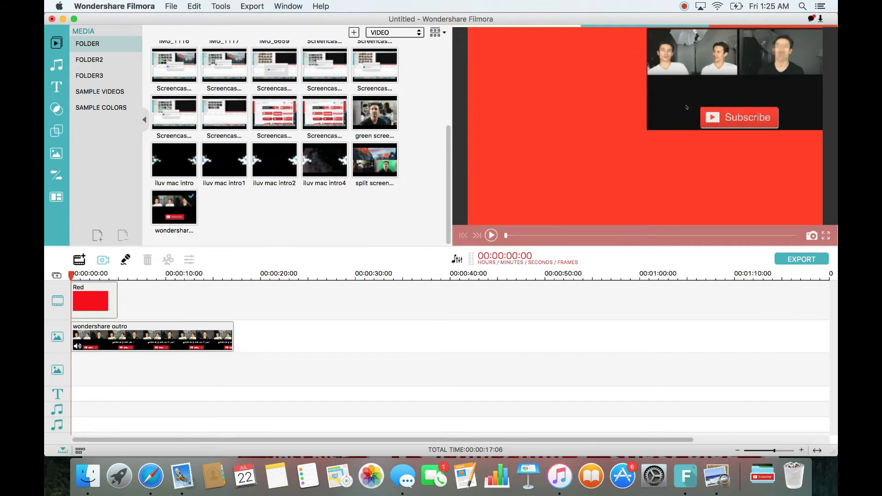
right_click(193, 338)
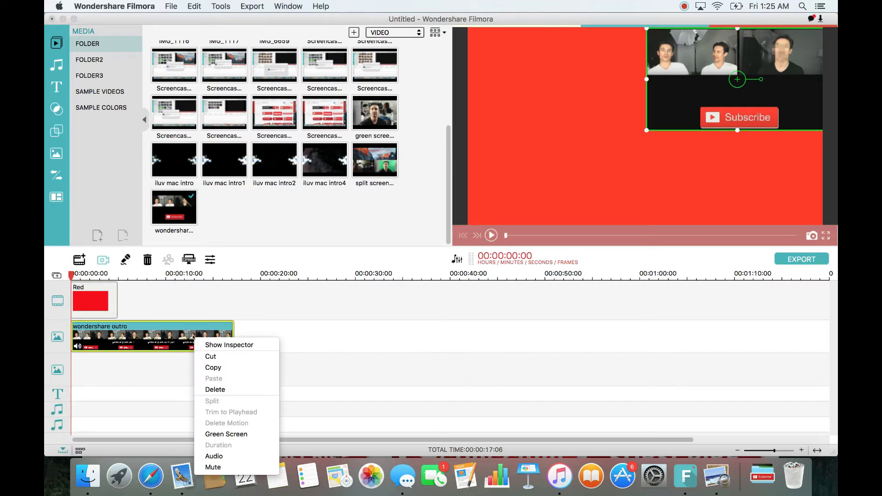
click(236, 388)
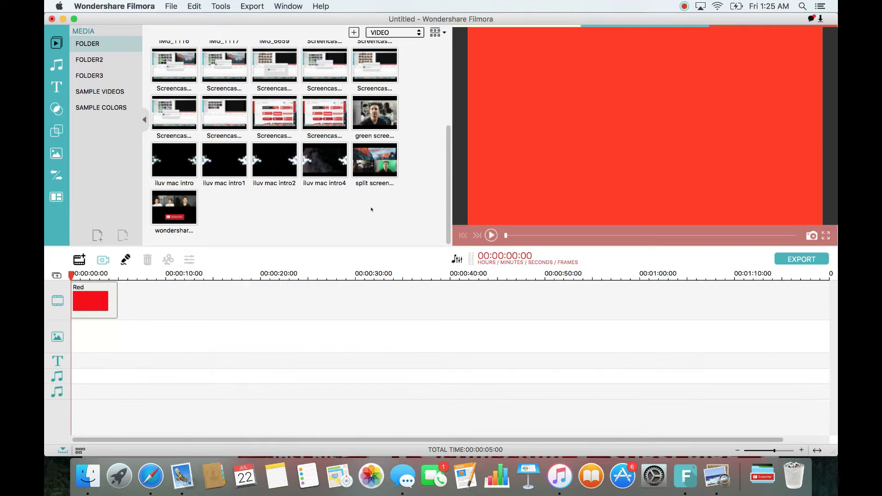
Step: Add the split screen clip to the first overlay track and preview it up to about five seconds on the timeline
drag(447, 201, 448, 166)
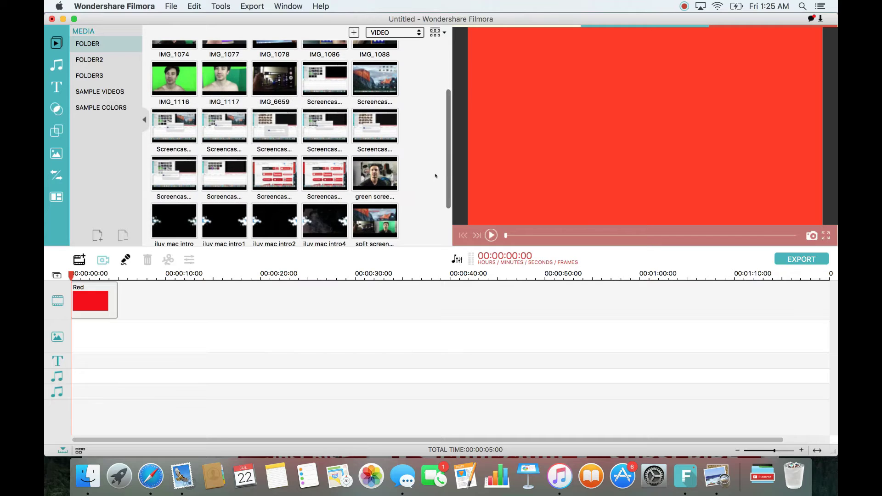
scroll(404, 177, down, 3)
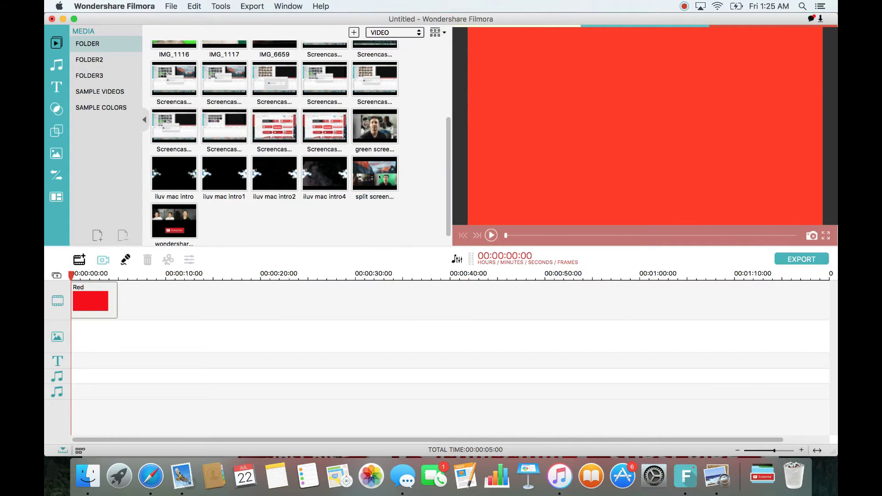
drag(380, 177, 101, 340)
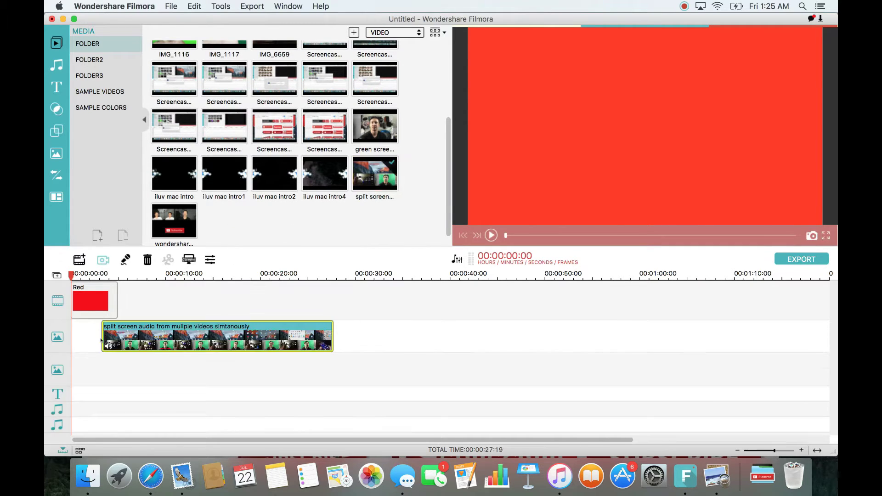
click(491, 235)
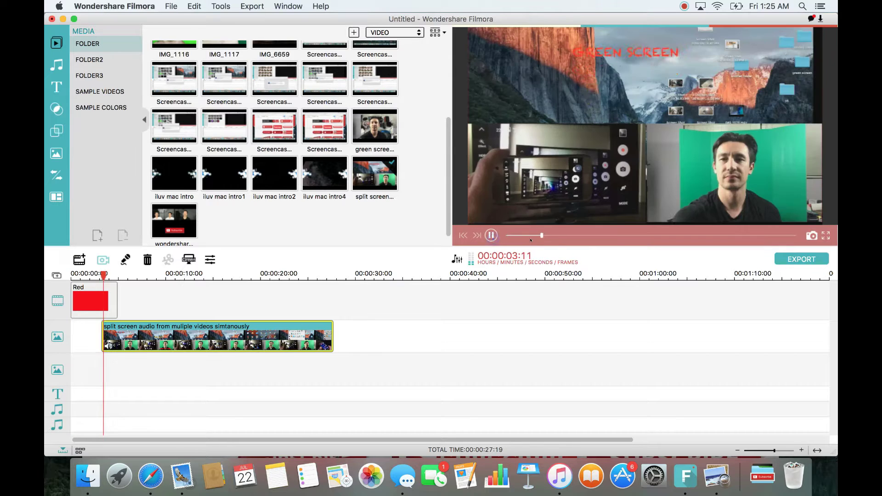
click(491, 236)
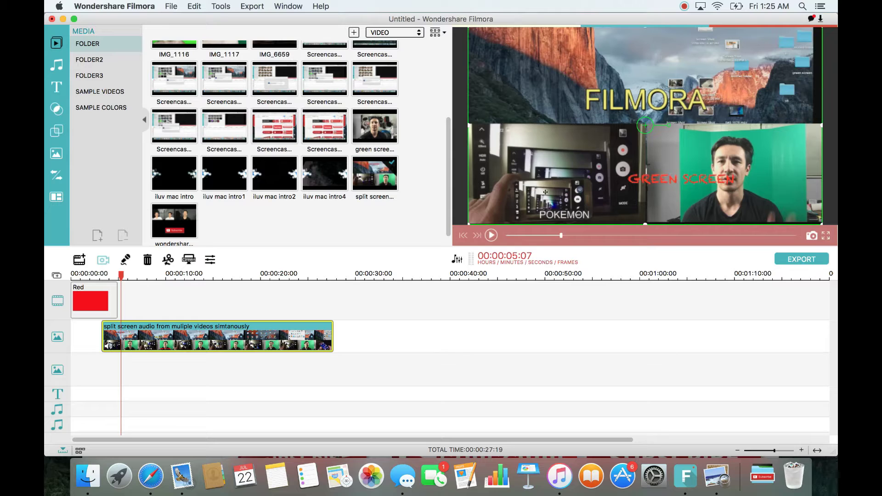
Step: Take a snapshot of the previewed frame and delete the split screen clip from the overlay track
click(812, 237)
right_click(253, 336)
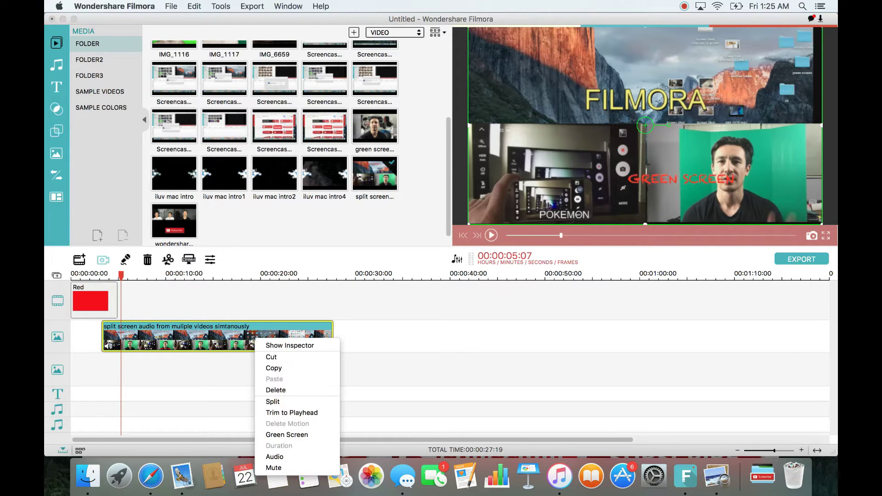
click(290, 390)
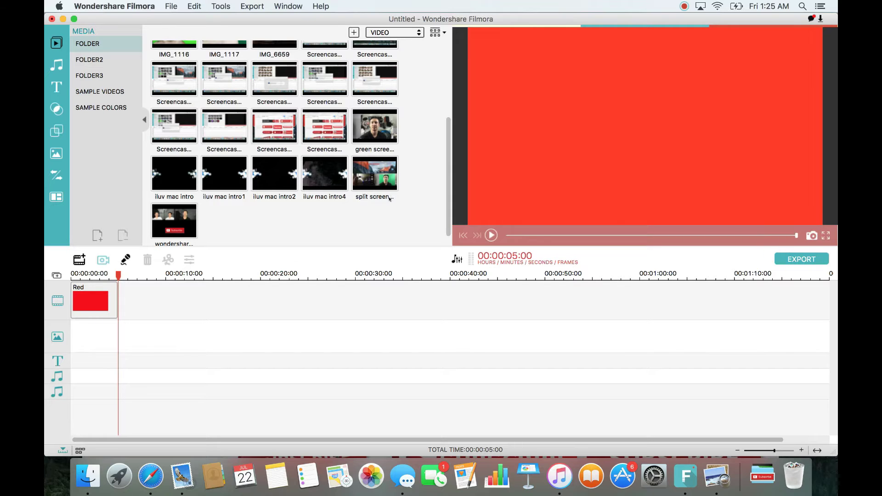
Step: Switch to Safari to view the YouTube pages of the simple intro and clone yourself videos, and return to Filmora
click(151, 476)
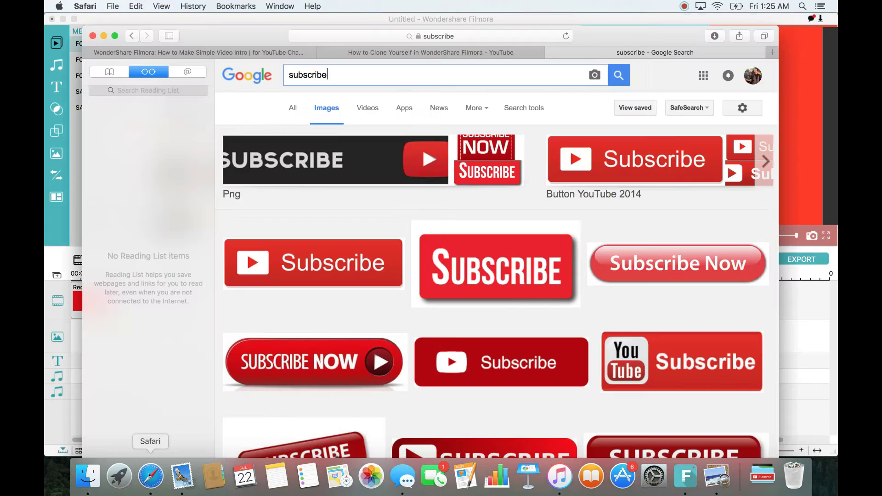
click(275, 53)
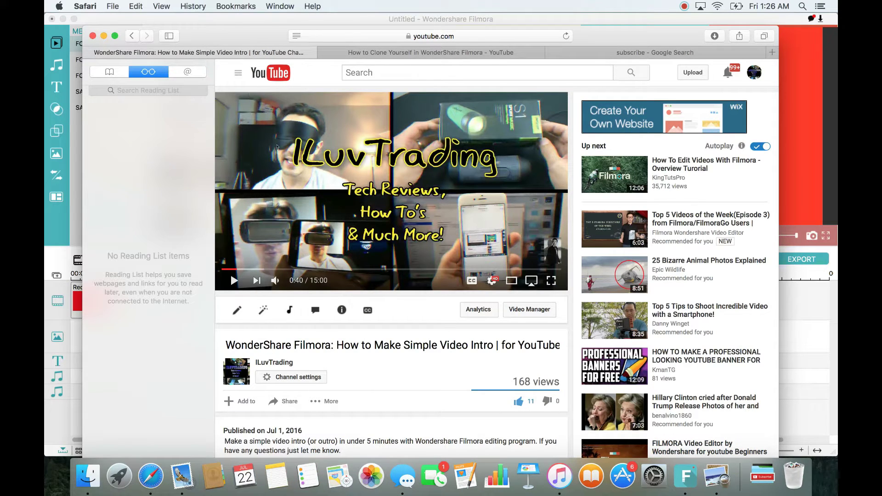
click(326, 53)
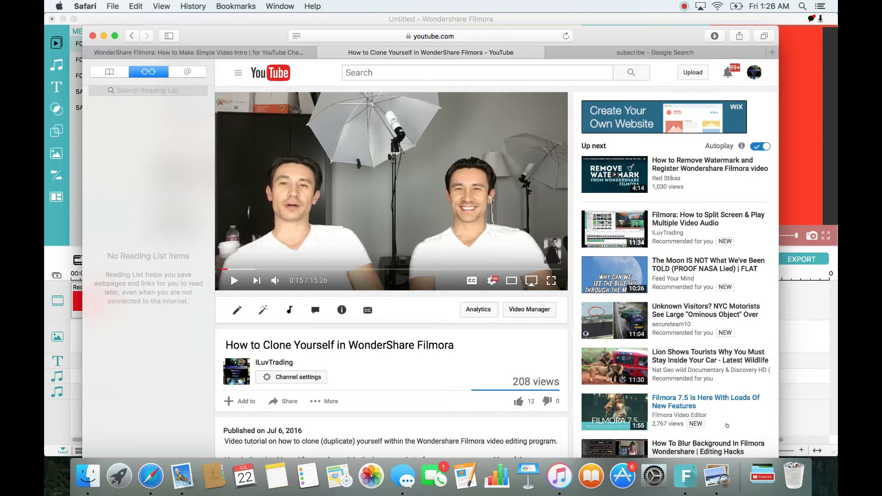
click(685, 475)
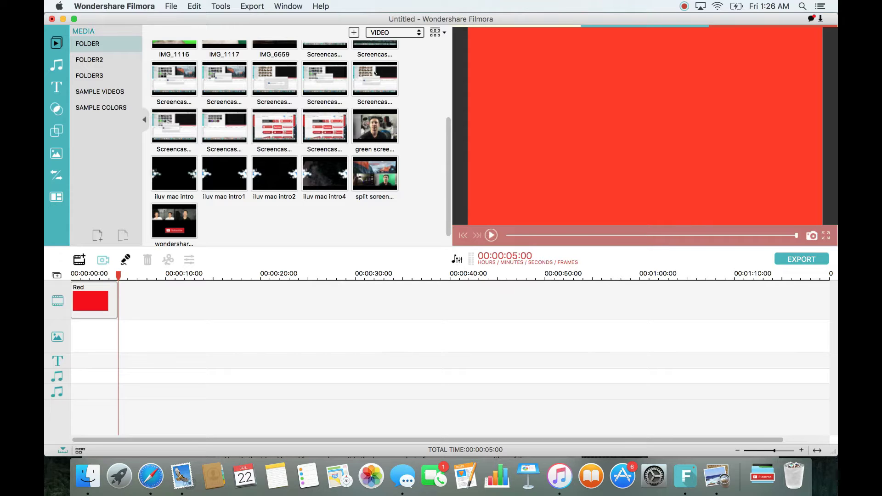
Step: Show the image files and add the ILuvTrading and clone screenshots to the first and second overlay tracks at the timeline's start
click(405, 33)
click(395, 54)
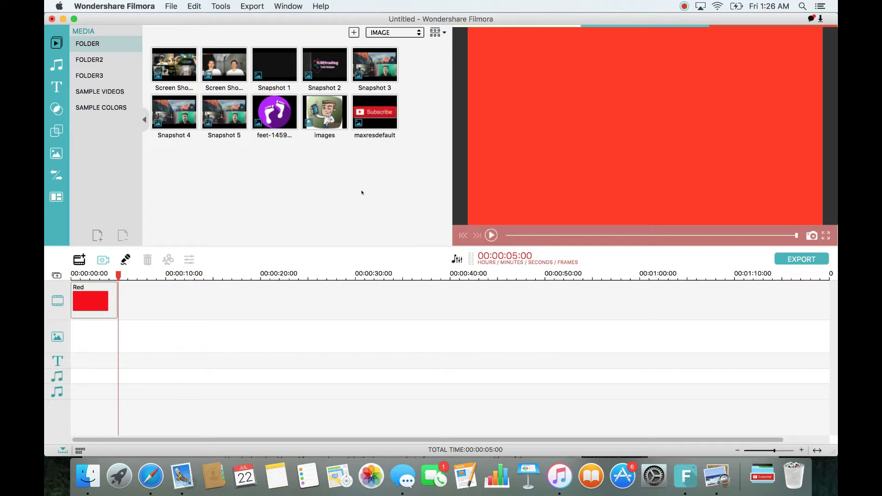
click(185, 79)
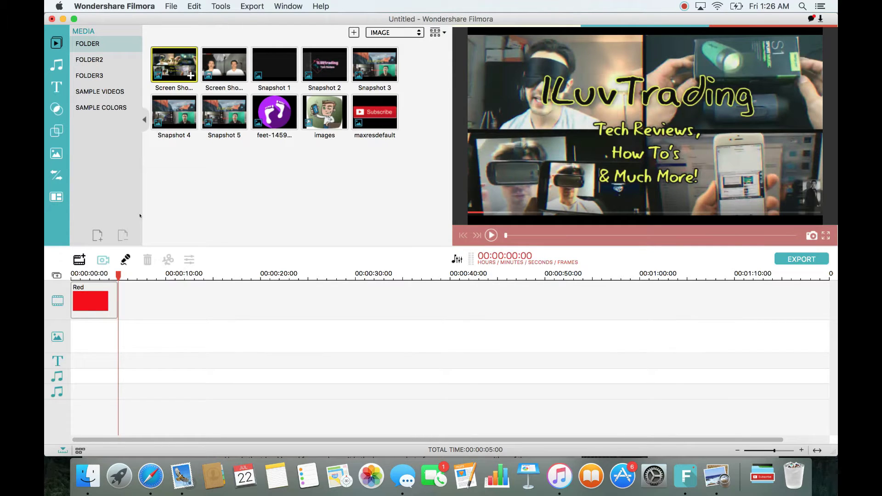
drag(140, 216, 75, 335)
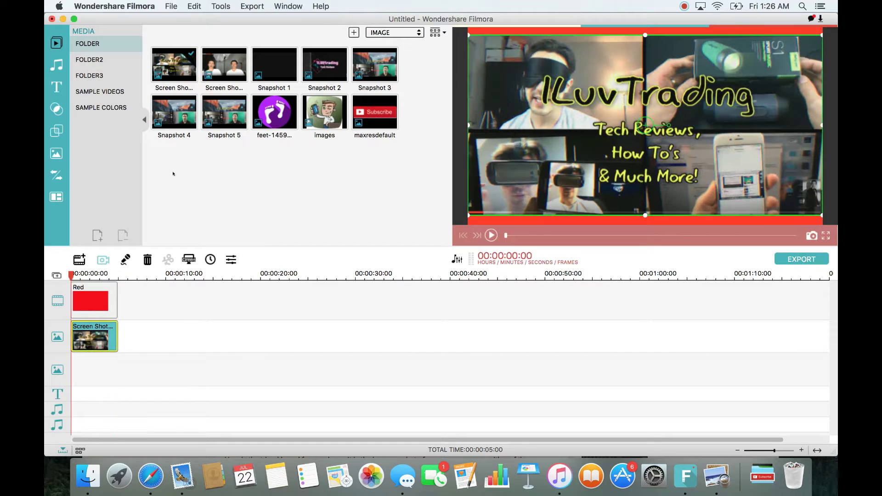
click(224, 67)
drag(224, 67, 74, 370)
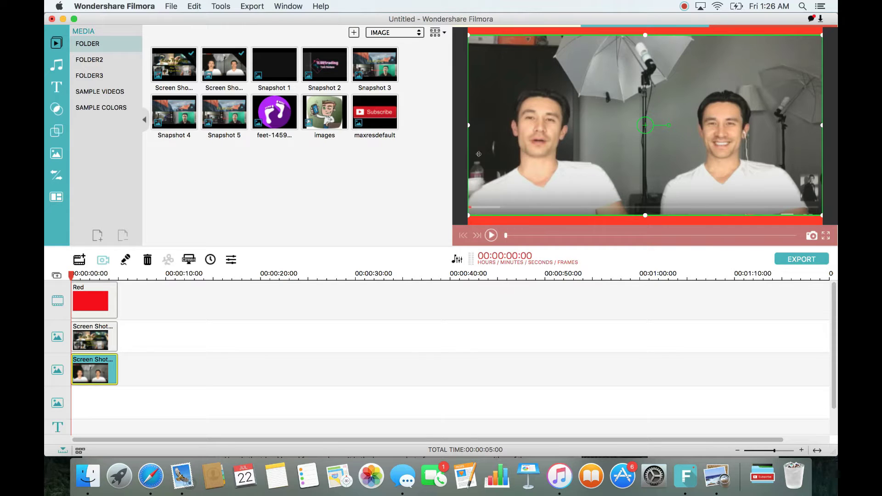
Step: Shrink both screenshots to about half the frame width, placing the ILuvTrading one in the frame's upper-left corner and the clone one in the upper-right
drag(466, 216, 660, 134)
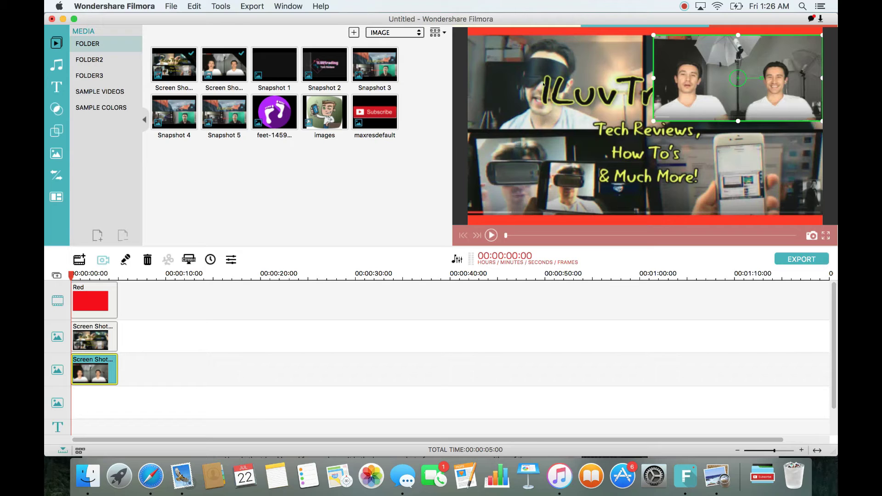
click(547, 140)
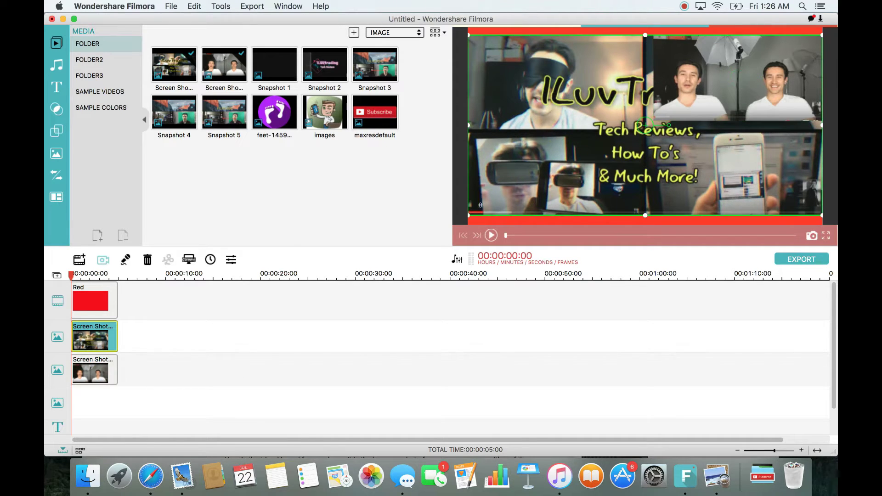
drag(468, 215, 616, 140)
drag(696, 102, 551, 94)
drag(677, 133, 629, 128)
Step: Overlap the two screenshots to compare their sizes and line them up side by side along the frame's upper edge
click(689, 97)
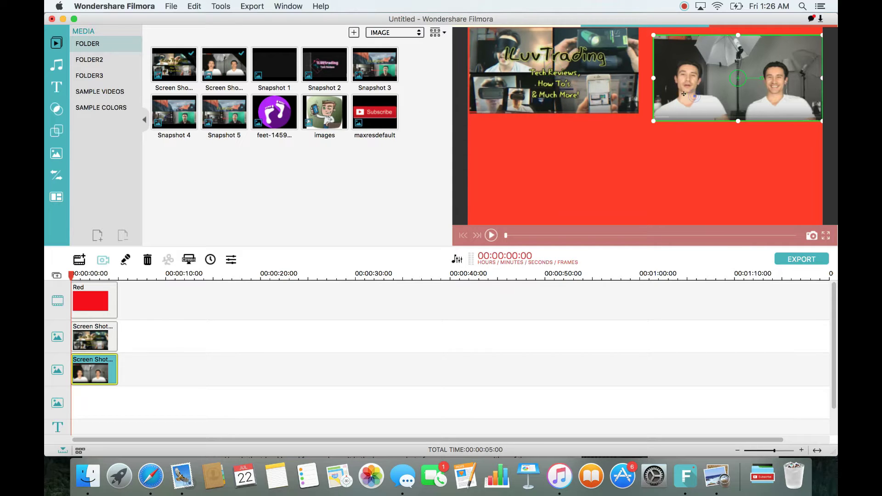
drag(690, 97, 532, 80)
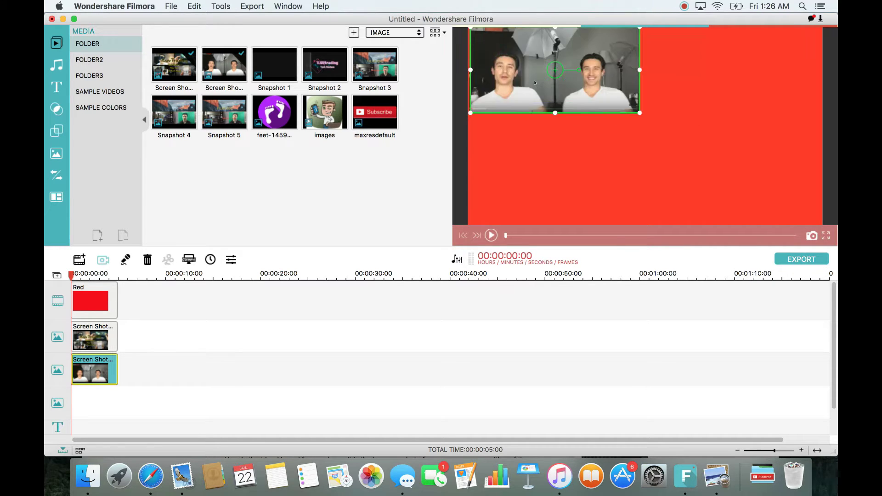
drag(602, 95, 765, 94)
click(605, 99)
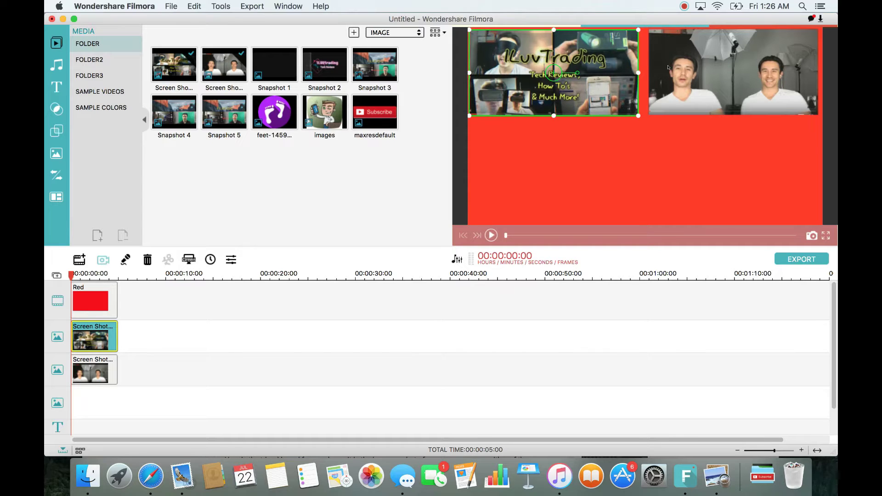
click(730, 63)
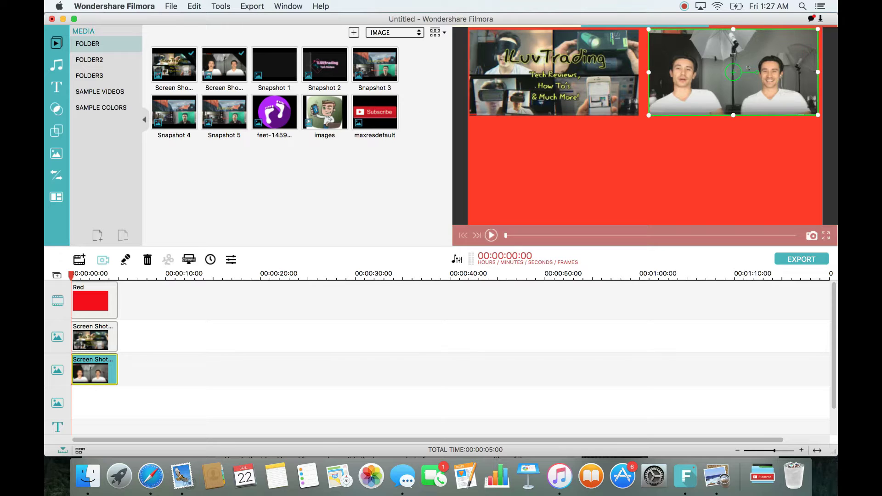
drag(773, 66, 777, 70)
click(607, 81)
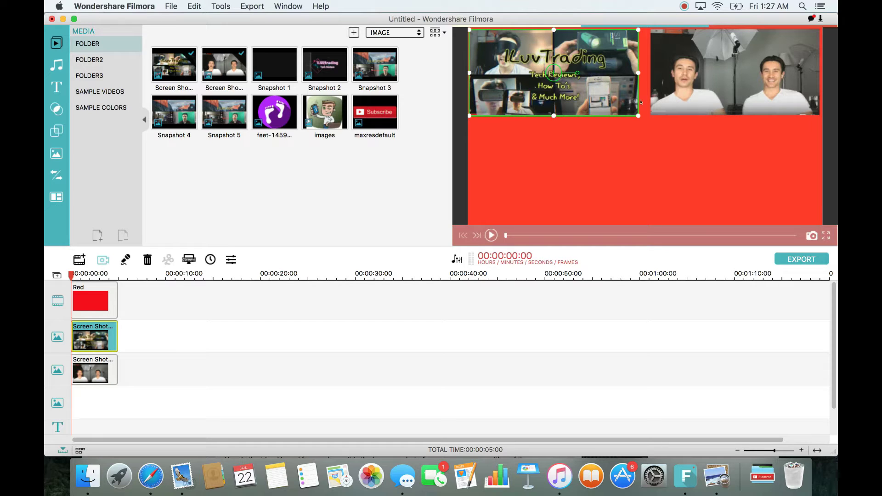
click(683, 87)
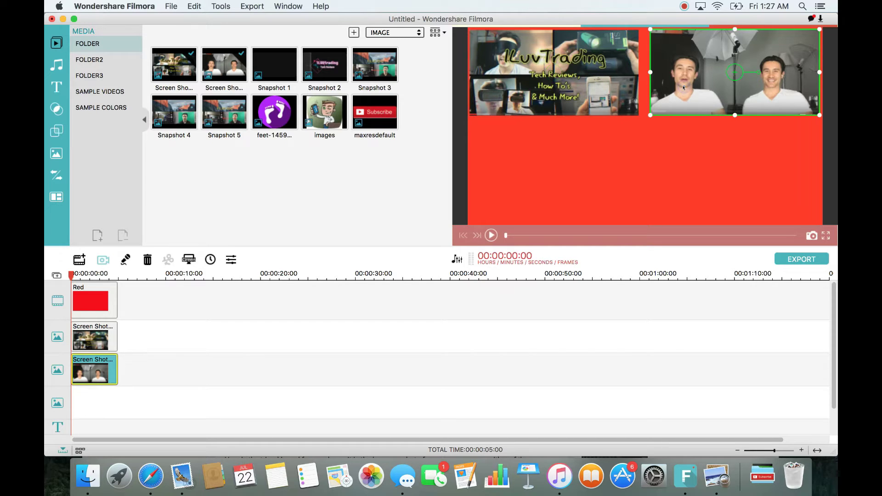
click(604, 90)
click(686, 84)
click(603, 86)
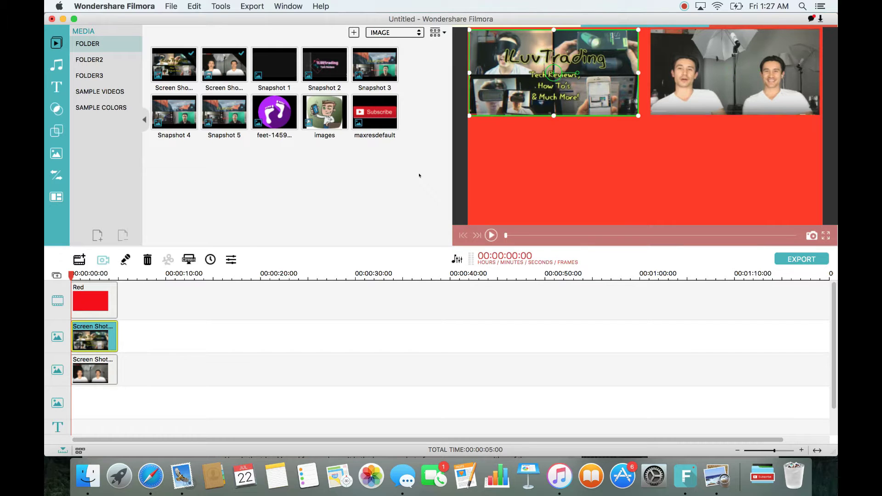
Step: Add the maxresdefault Subscribe image to the third overlay track, shrunk to about half the frame width and centred along the frame's lower edge
click(372, 129)
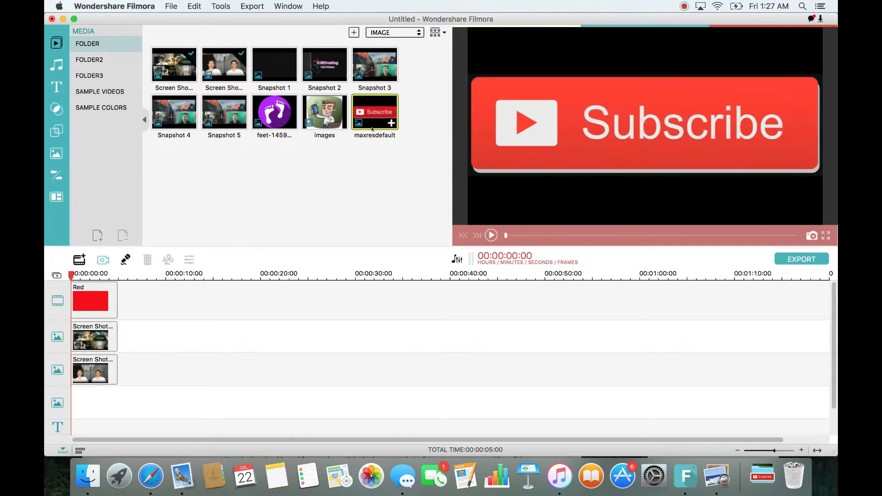
drag(368, 110, 76, 403)
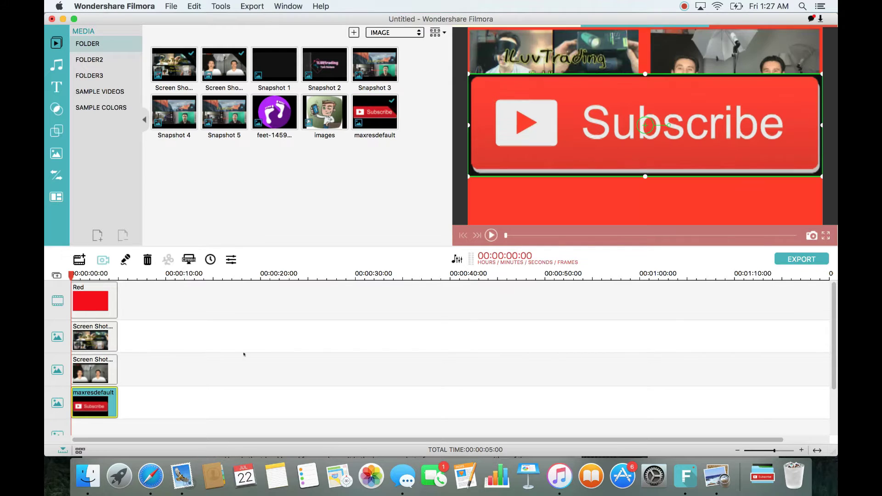
drag(468, 176, 642, 126)
drag(764, 99, 673, 184)
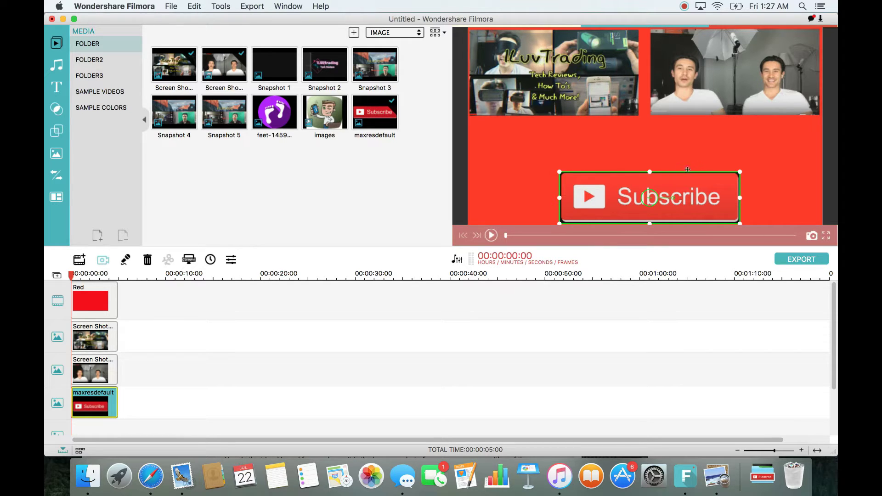
drag(683, 174, 694, 173)
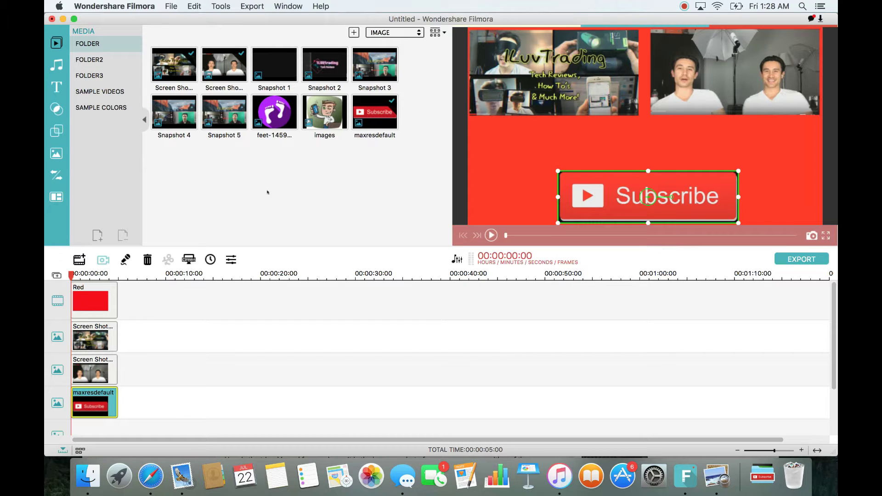
Step: Add the rotate-in title from the Common text presets to the text track at the start of the timeline
click(58, 87)
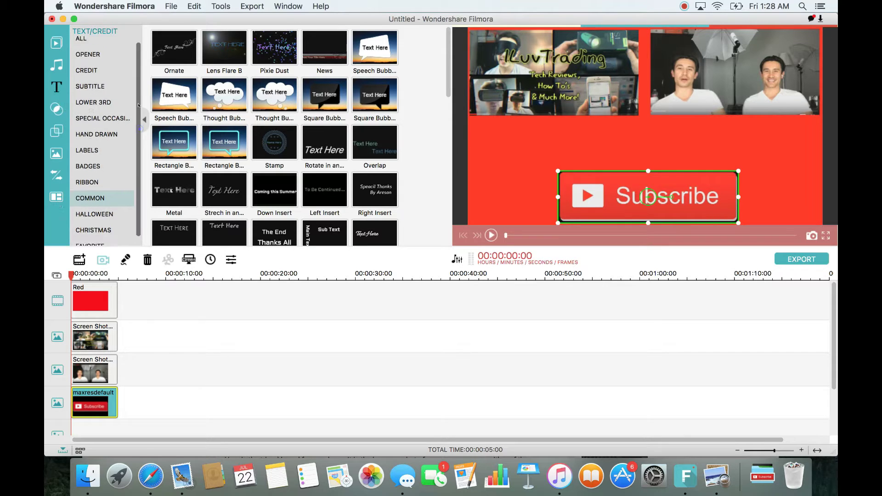
scroll(101, 138, down, 1)
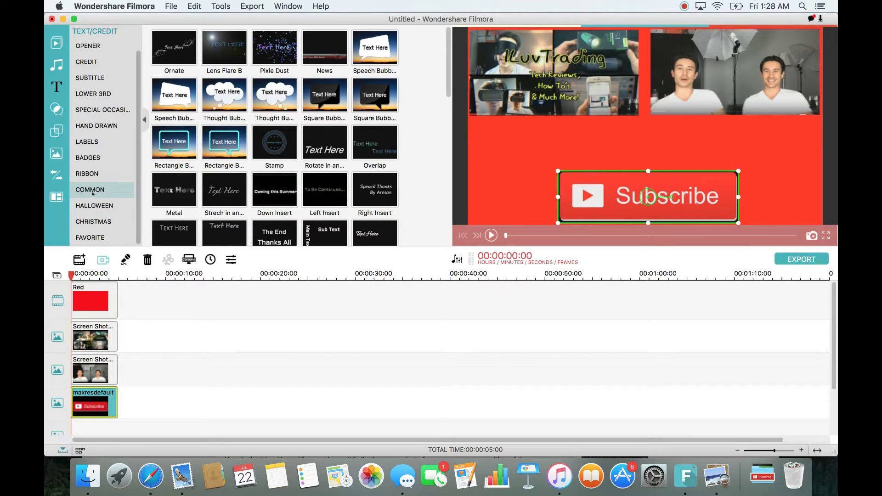
click(324, 145)
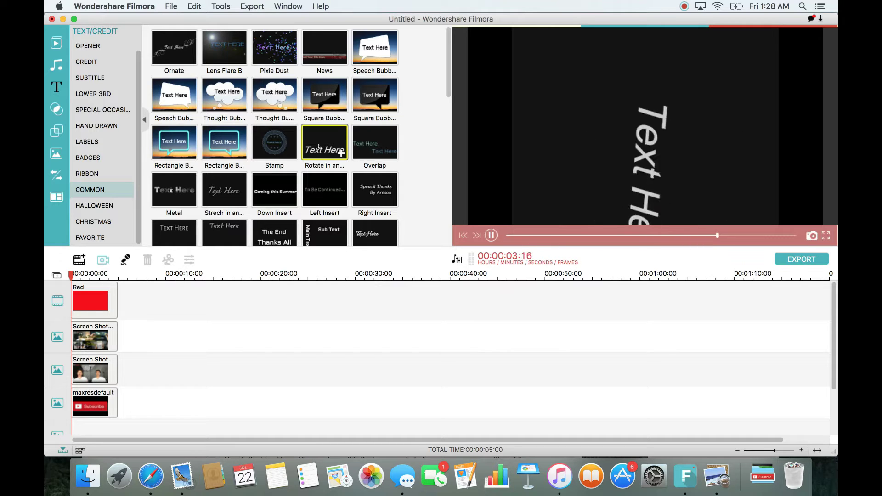
drag(319, 146, 71, 392)
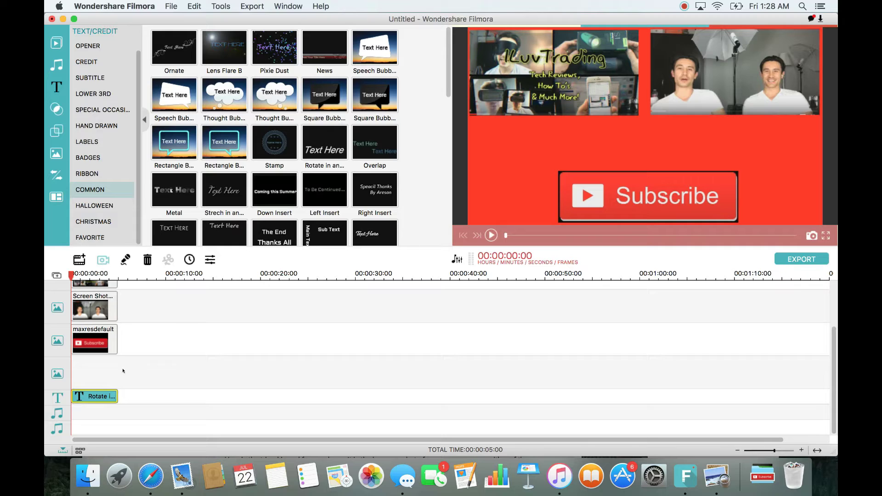
Step: Open the rotate-in title for editing, move its placeholder text above the Subscribe image and delete that text
double_click(94, 396)
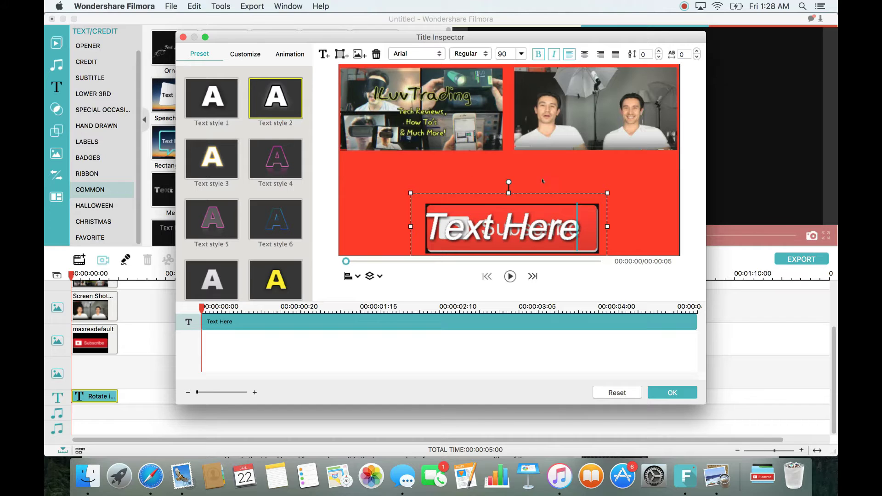
drag(532, 195, 557, 159)
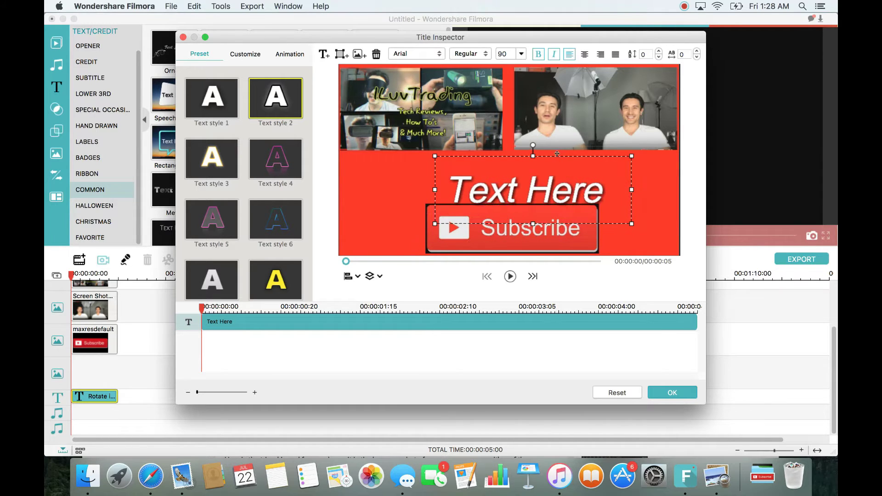
key(Delete)
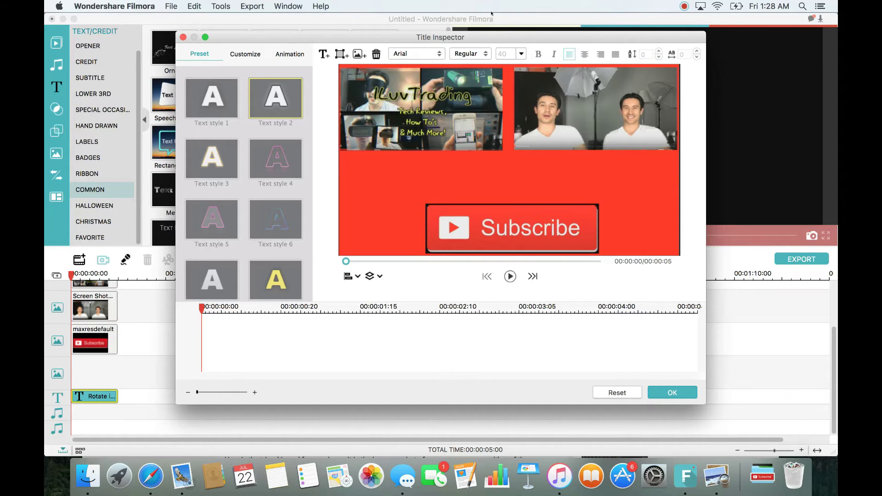
Step: Add a new text box to the emptied title, deleting the surplus second box so only one remains
click(324, 54)
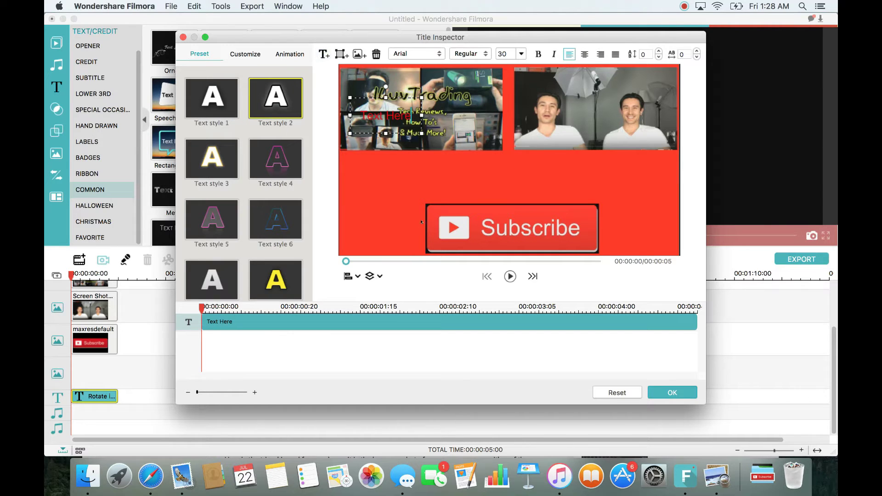
click(323, 54)
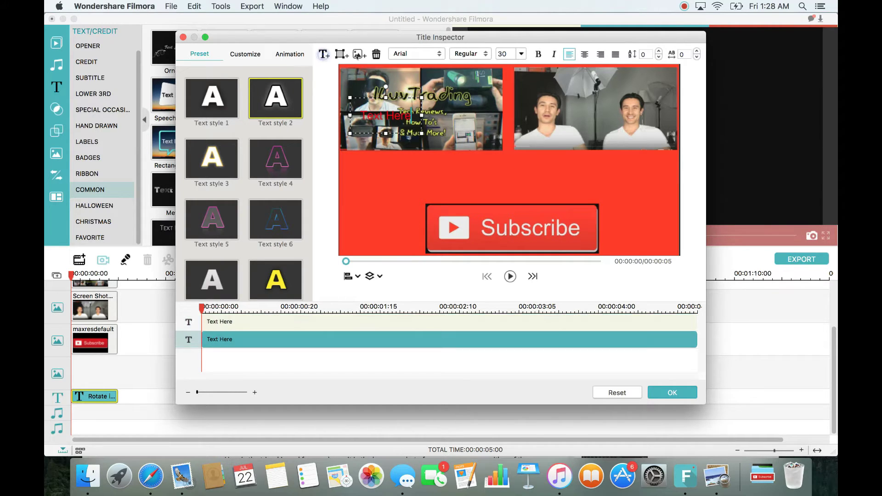
click(596, 187)
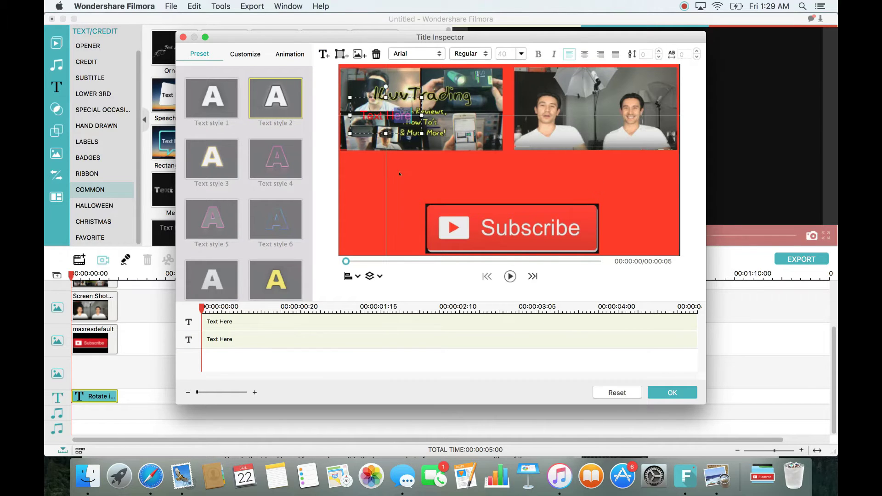
click(396, 115)
click(375, 53)
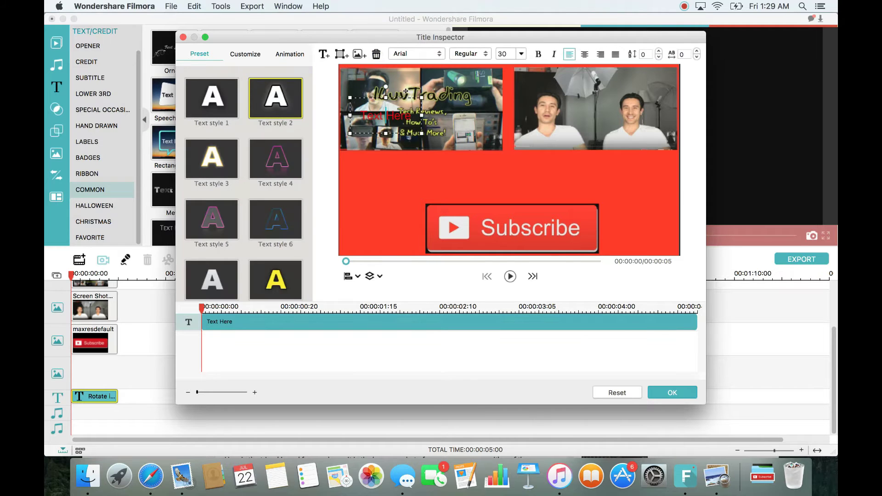
Step: Replace the new text box's placeholder with "Wondershare How to Videos" and move it off the screenshots to sit centred above the Subscribe image
drag(406, 92, 407, 156)
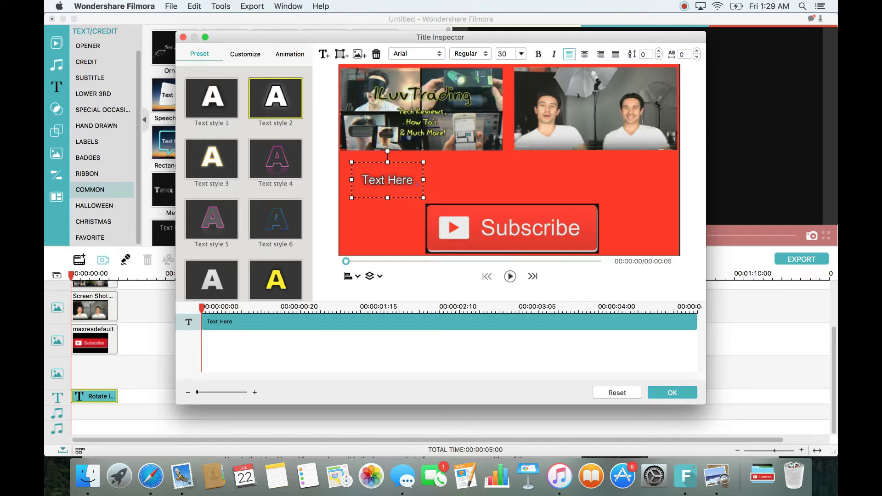
drag(416, 184, 358, 179)
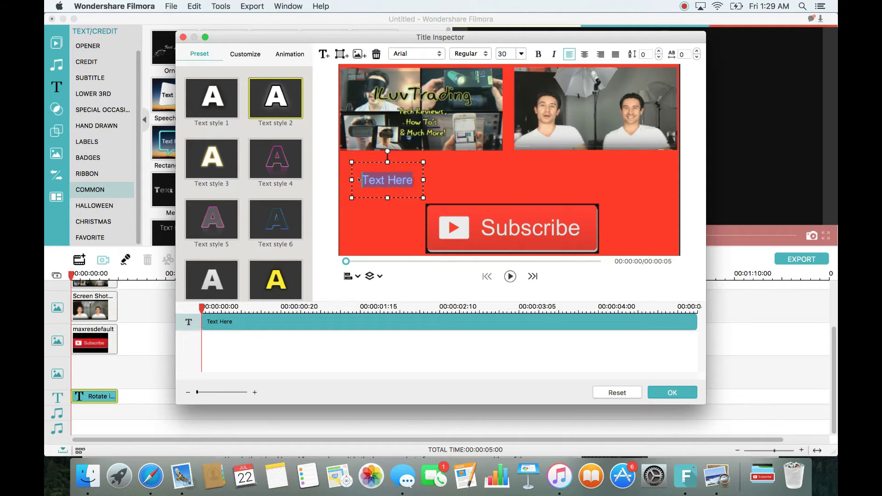
text(Wondershar)
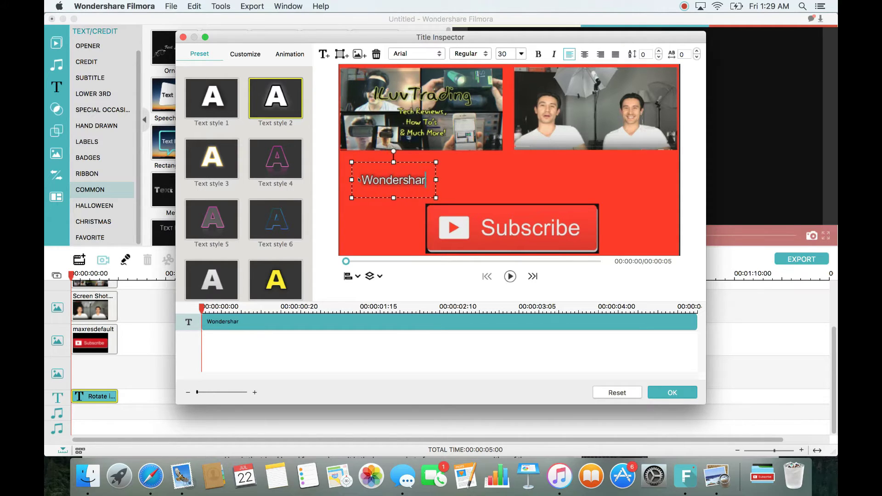
text(e How to )
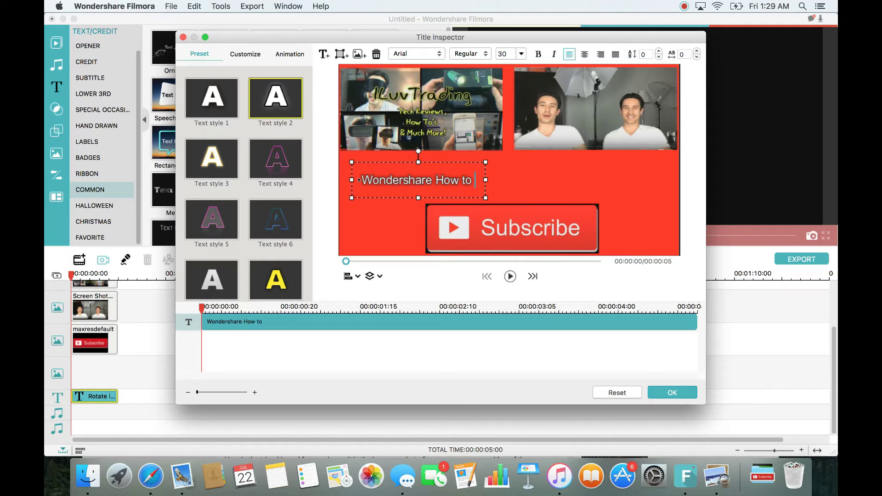
text(Videos)
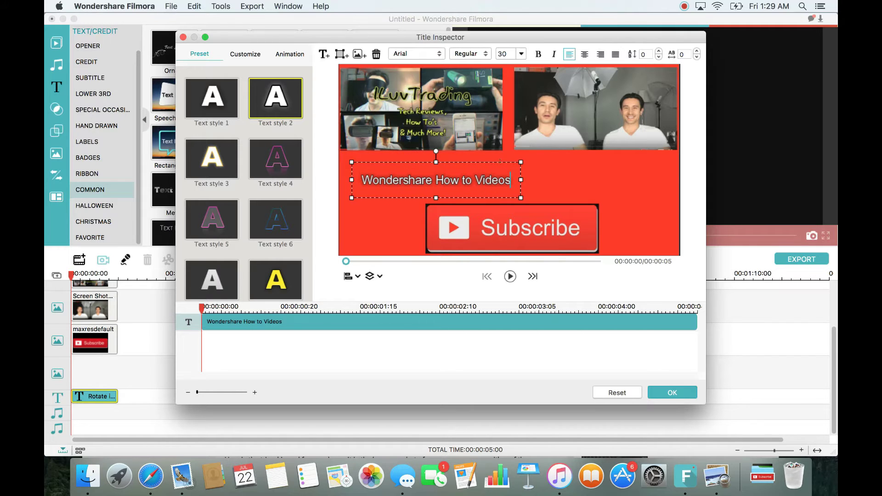
drag(504, 156, 571, 160)
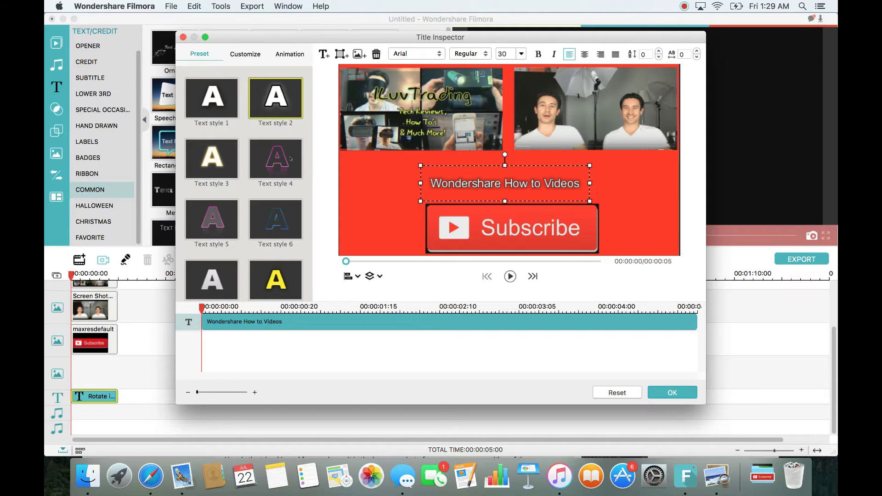
Step: Try Text styles 5 and 6 on the Wondershare text, apply Text style 8, and nudge it closer to the frame's centre
click(215, 217)
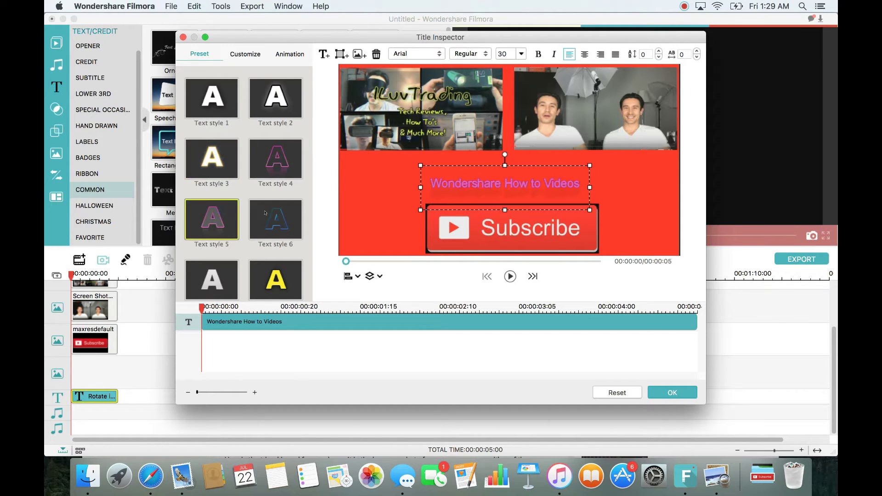
click(265, 213)
click(268, 271)
scroll(261, 210, down, 5)
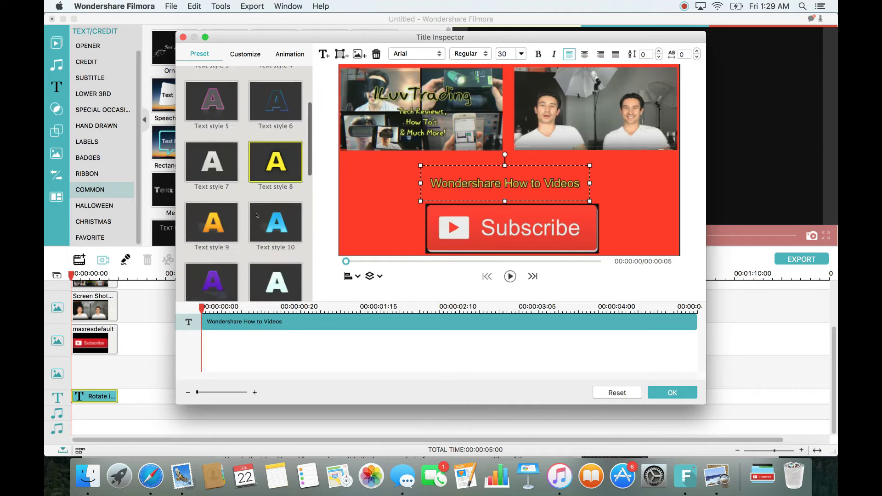
click(249, 56)
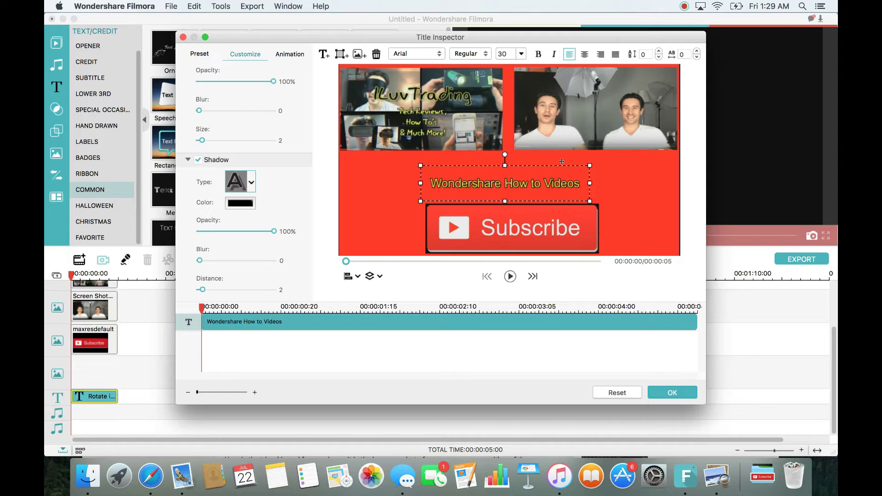
drag(562, 162, 566, 159)
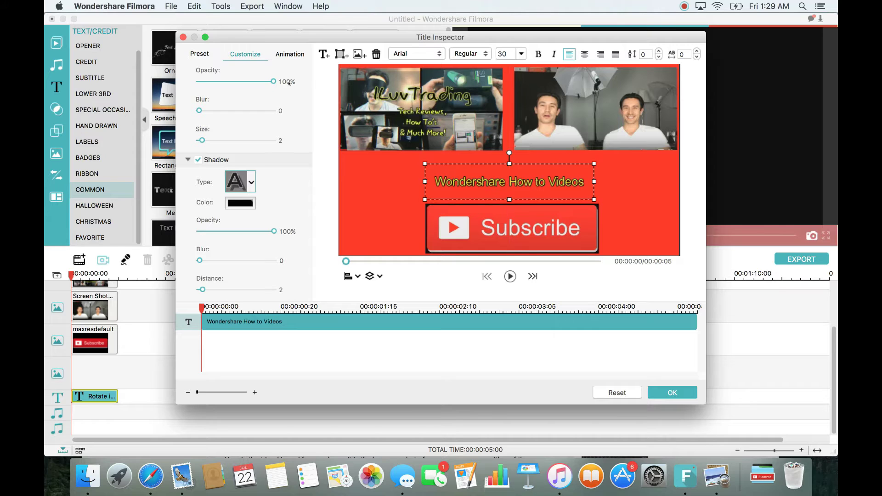
Step: Try the String Blur and Doomo Design animations on the Wondershare text, apply Rich Tick, and lower the text slightly toward the Subscribe image
click(290, 54)
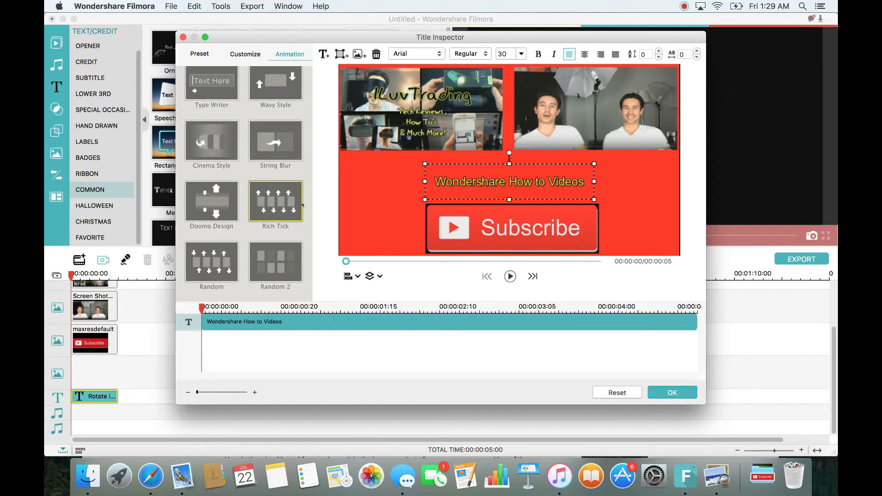
click(272, 199)
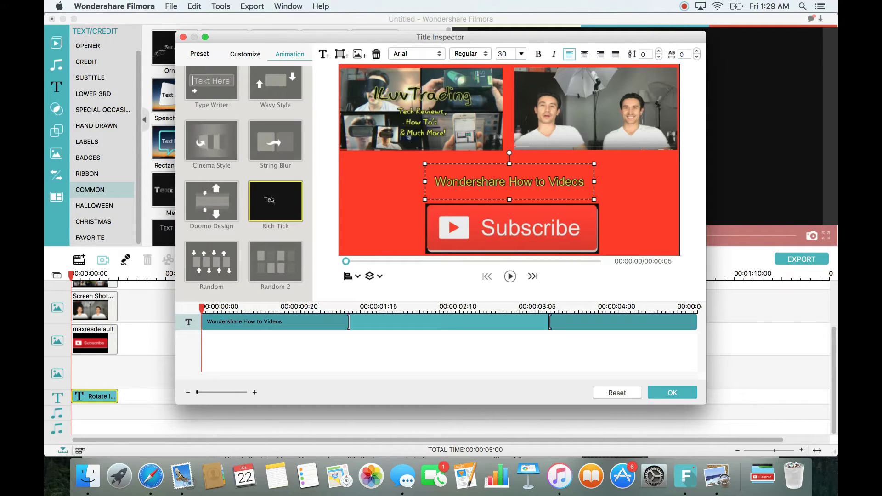
click(266, 138)
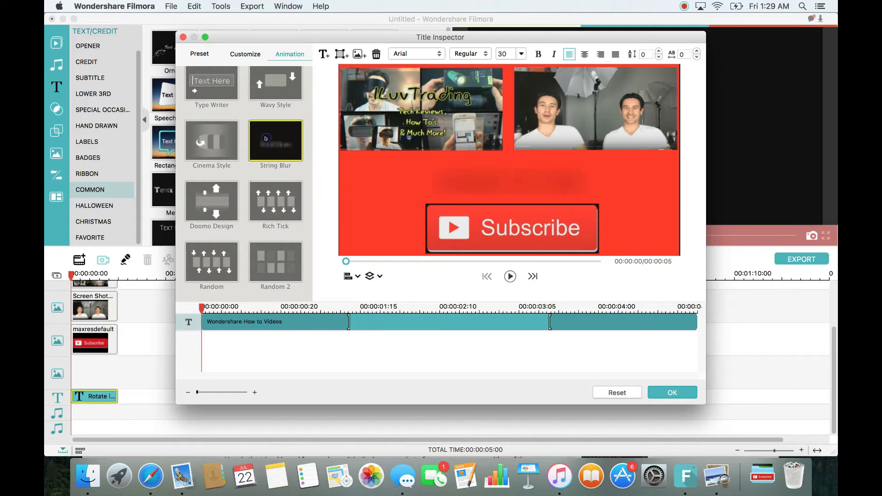
click(213, 202)
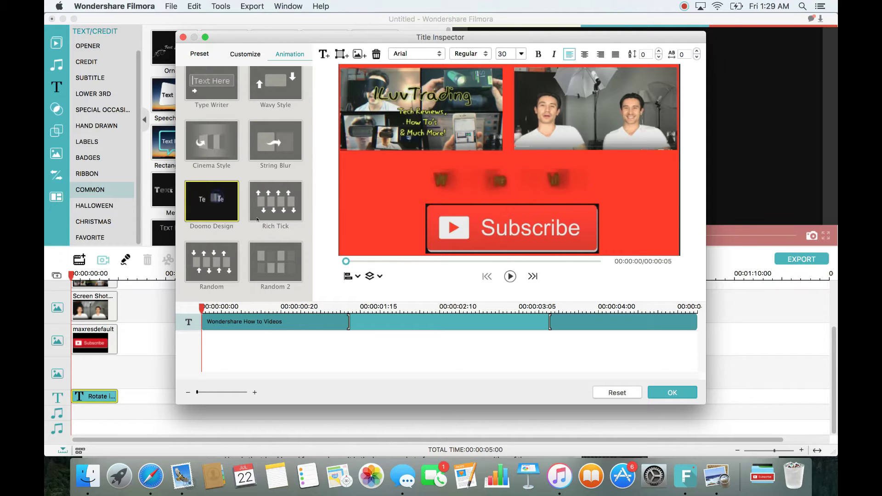
click(290, 213)
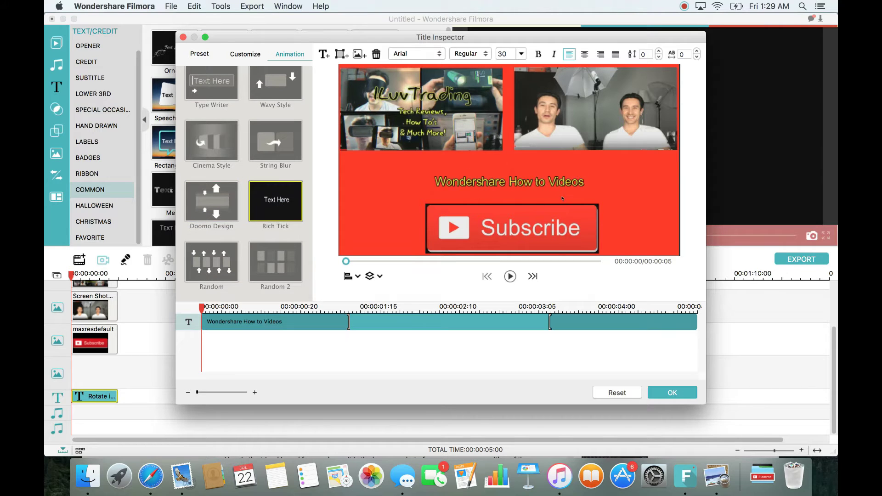
click(514, 185)
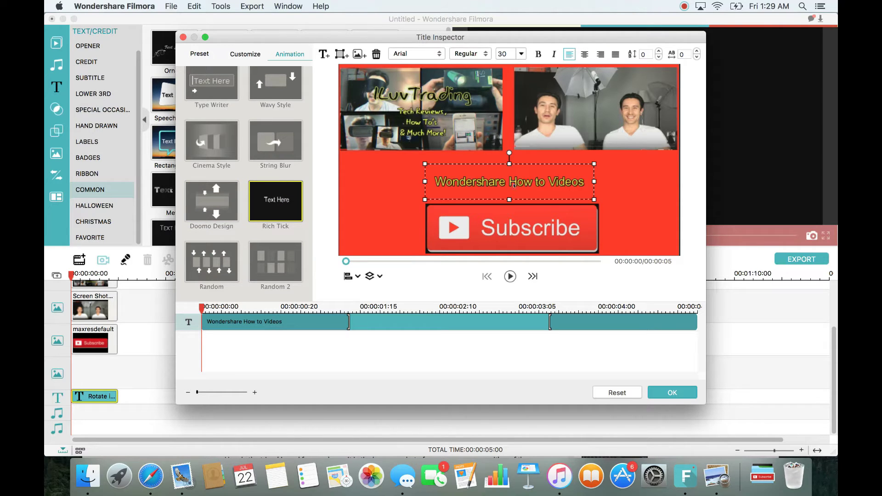
click(515, 184)
drag(545, 158, 544, 161)
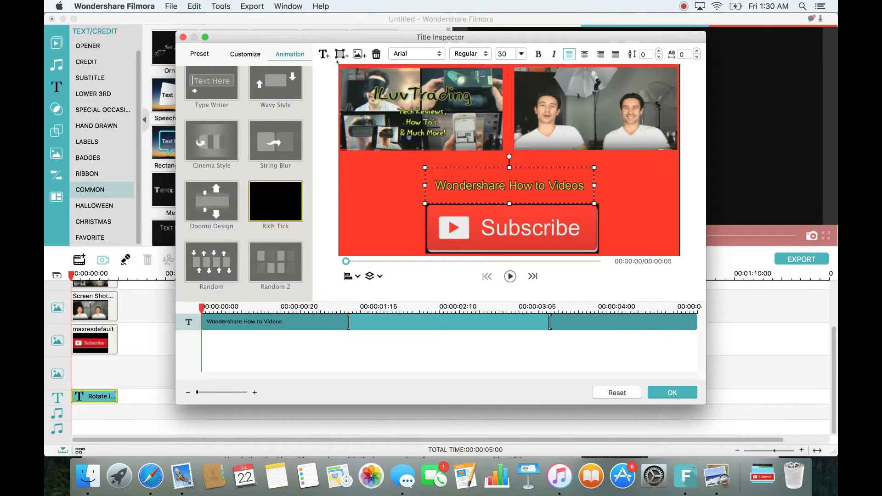
Step: Add a second text box beneath the left video screenshot and replace its placeholder with "Make Video Intro"
click(324, 53)
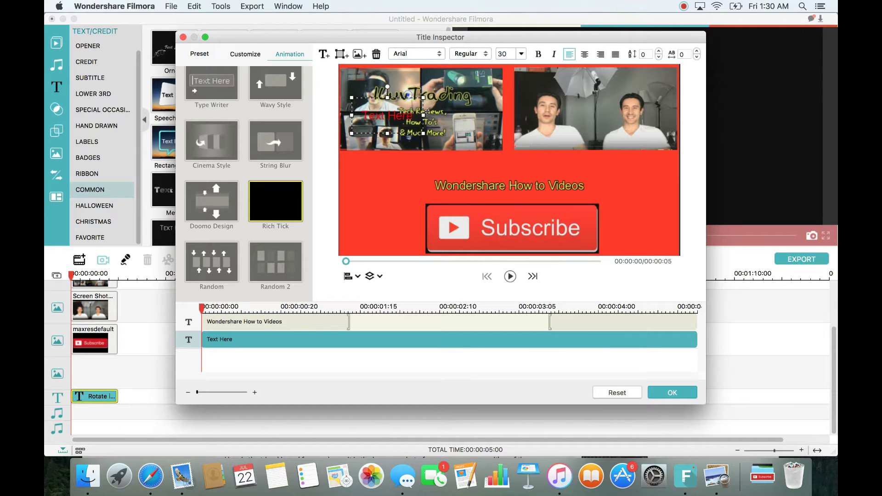
drag(405, 92, 416, 151)
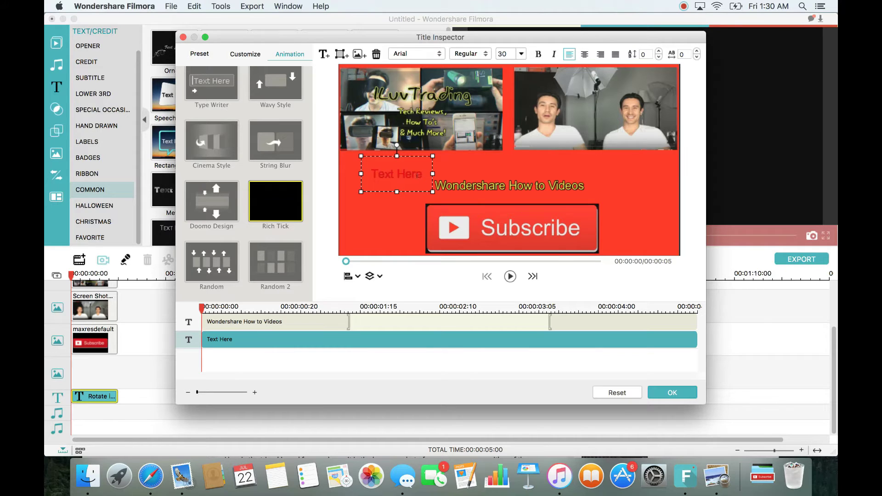
drag(421, 176, 371, 175)
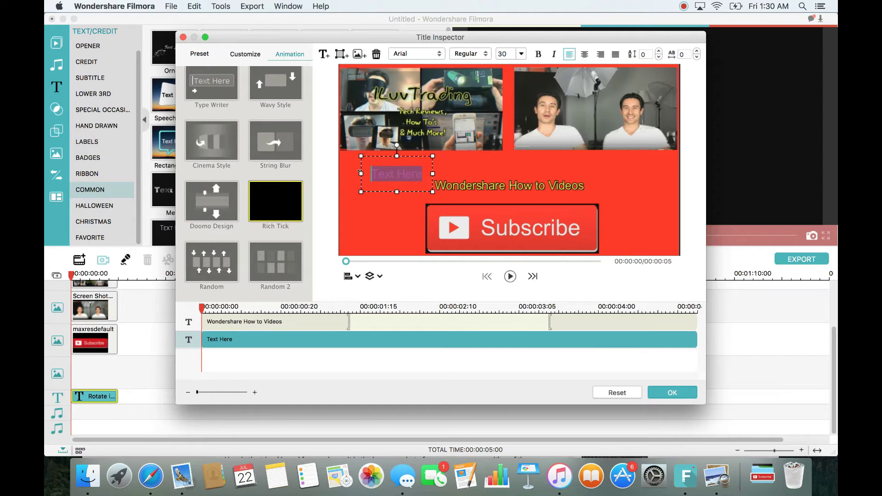
text(Mae)
key(BackSpace)
text(ke)
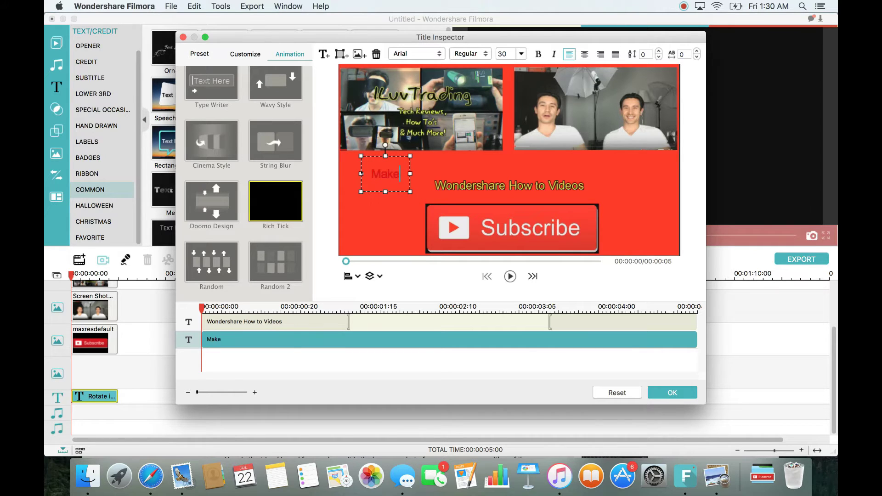
text( Vid)
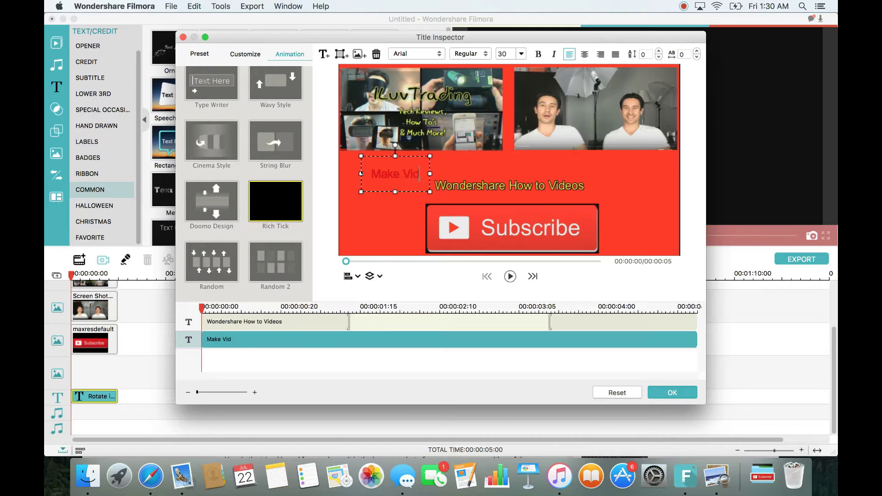
text(eo Intro)
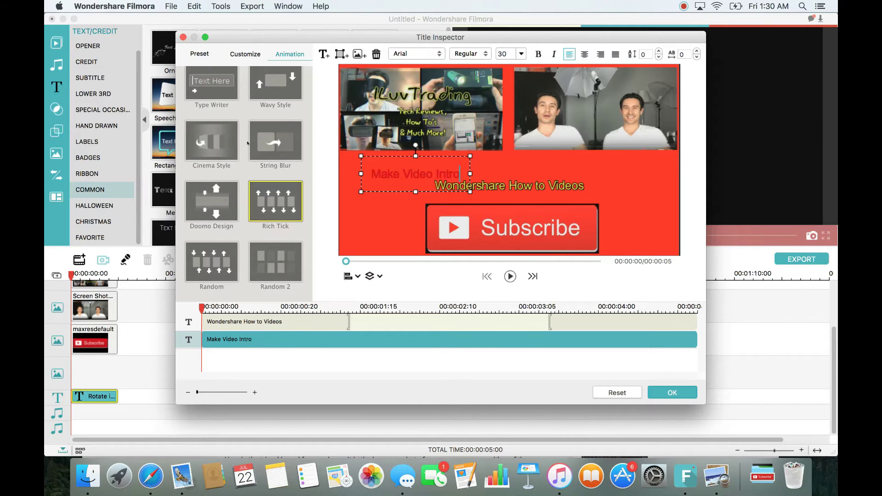
Step: Try Text style 12 on the "Make Video Intro" text and look through the available fonts, leaving it in Arial
click(199, 54)
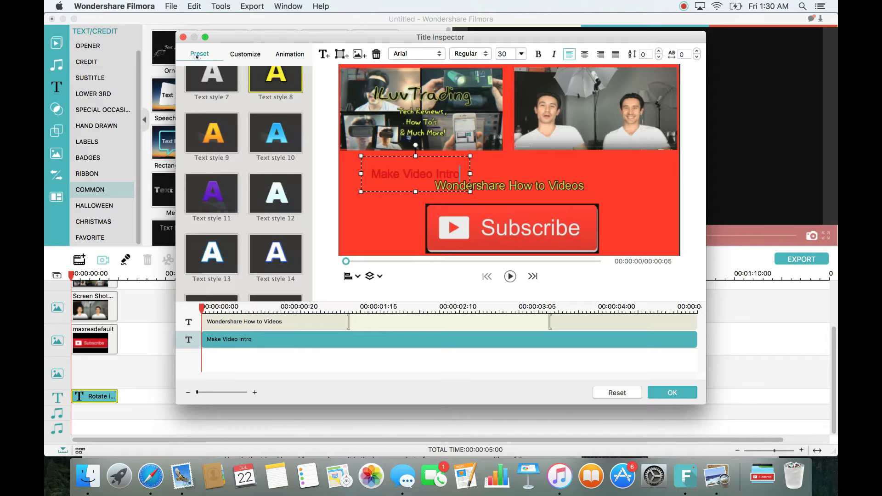
click(278, 193)
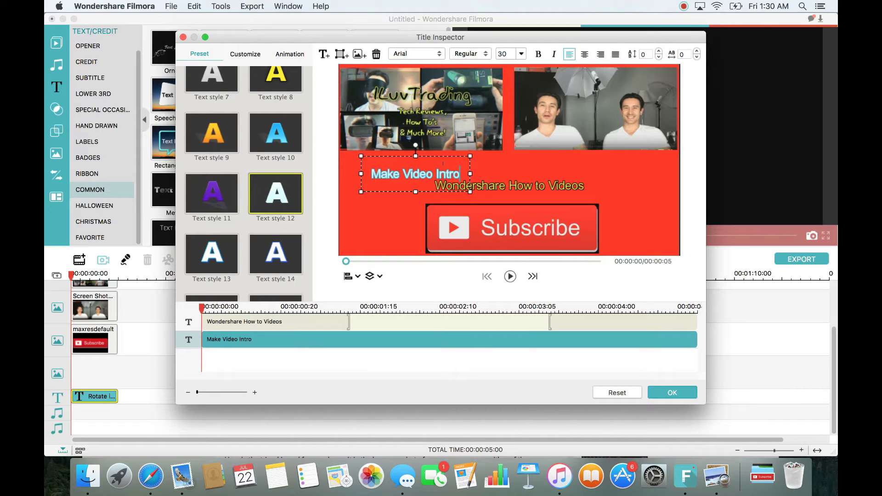
click(429, 57)
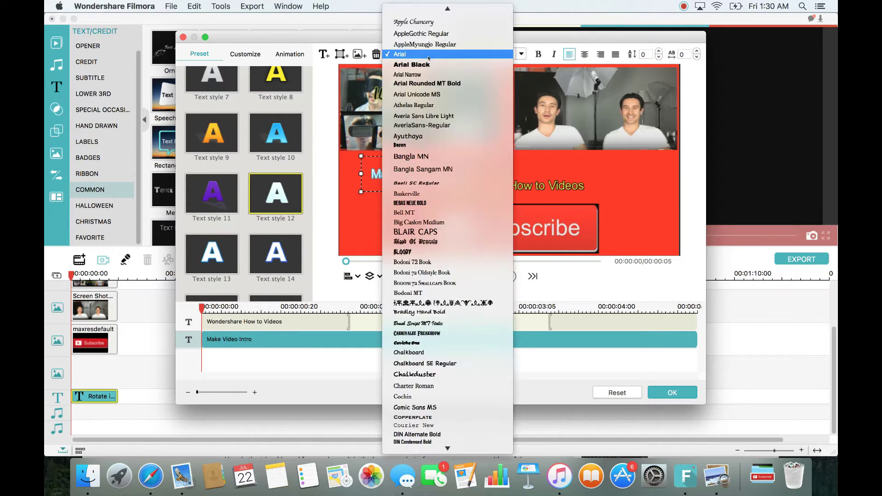
click(543, 34)
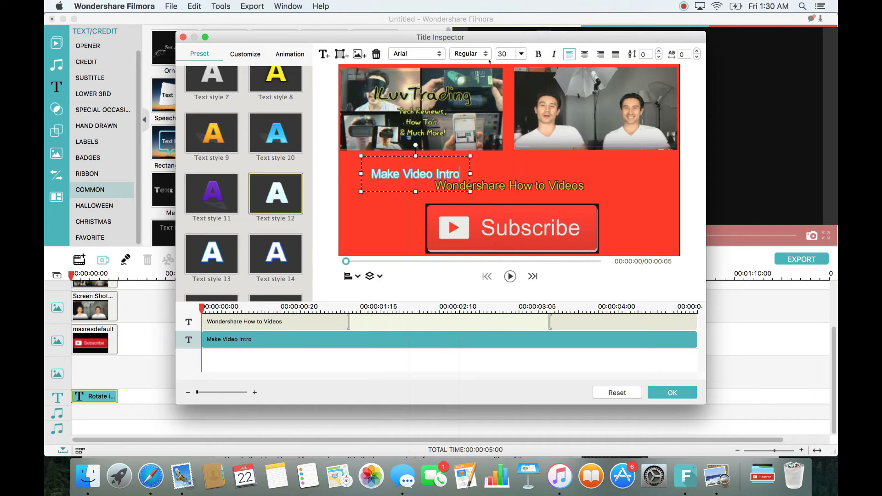
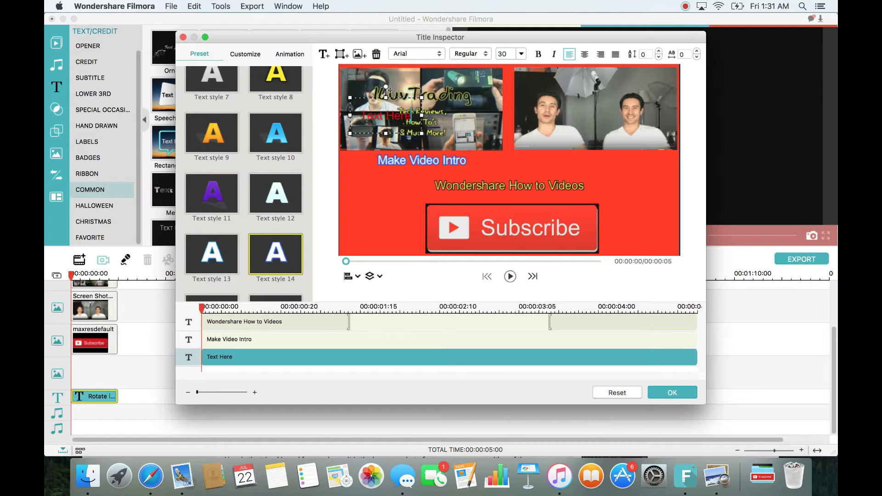
Step: Place the third text box beneath the right video screenshot and replace its placeholder with "Clone Yourself"
drag(390, 90, 551, 159)
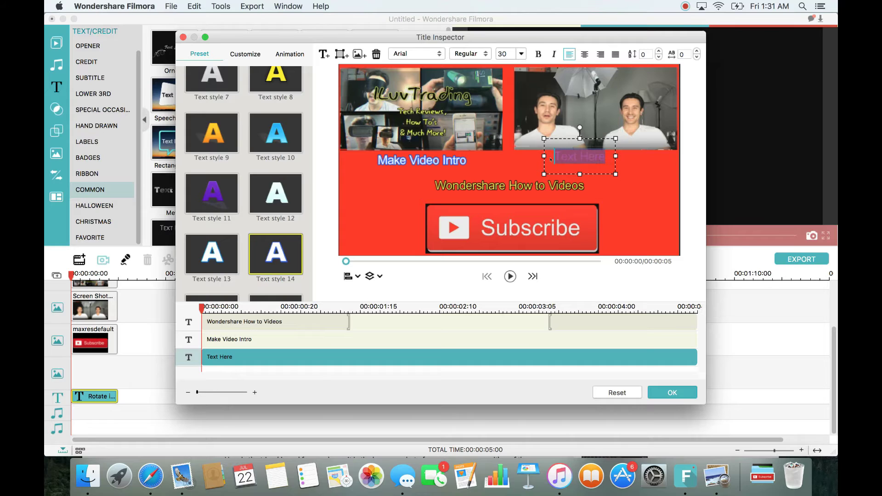
text(Clone Yo)
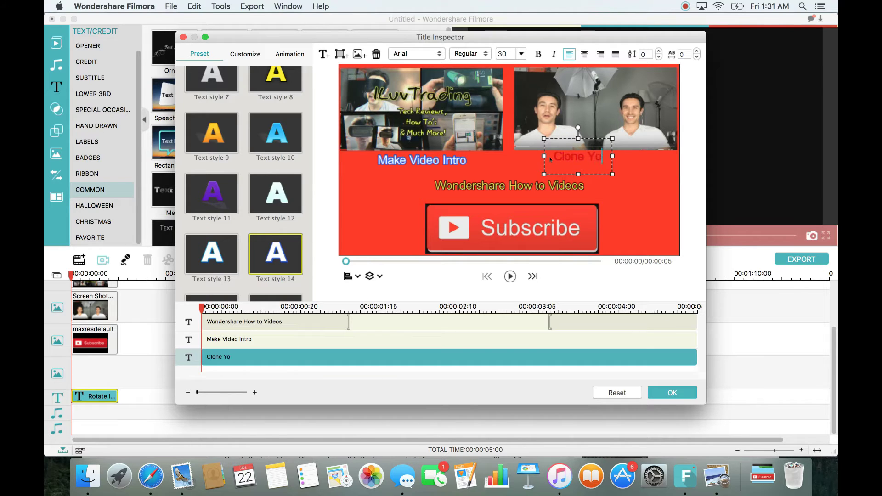
text(ursel)
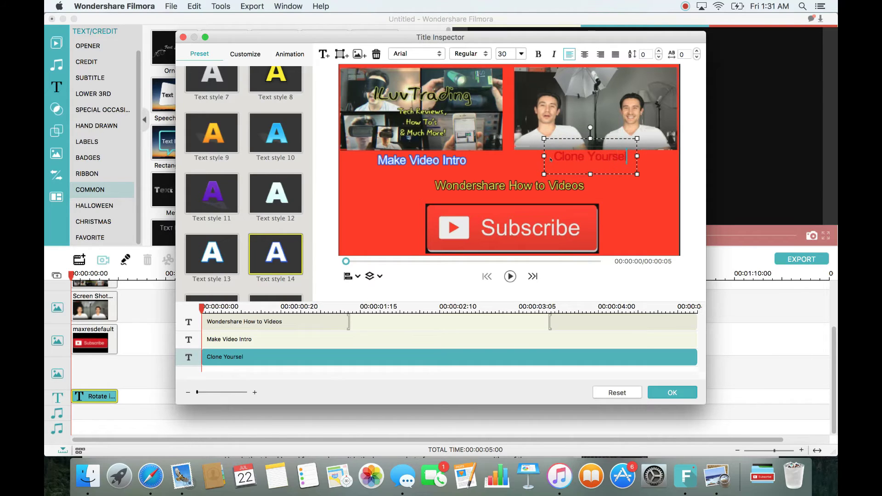
text(d)
key(BackSpace)
text(f)
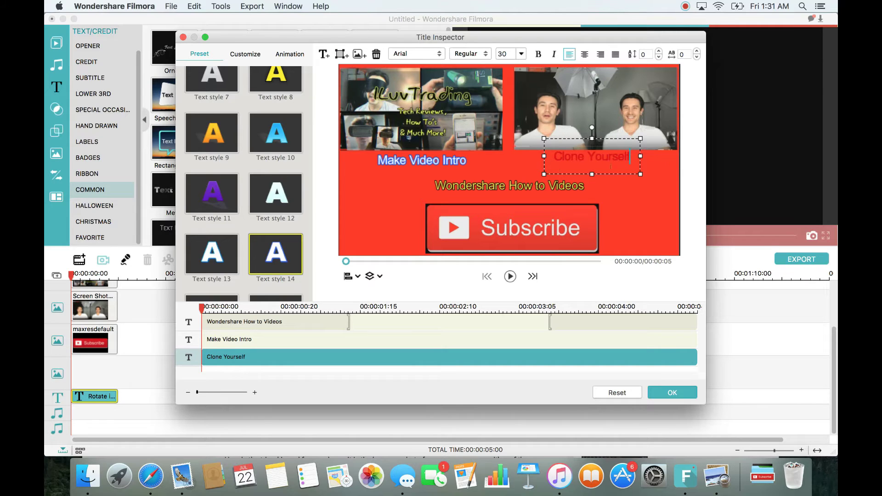
Step: Apply Text style 14 to the "Clone Yourself" text and raise both captions onto the lower edges of their screenshots
click(279, 250)
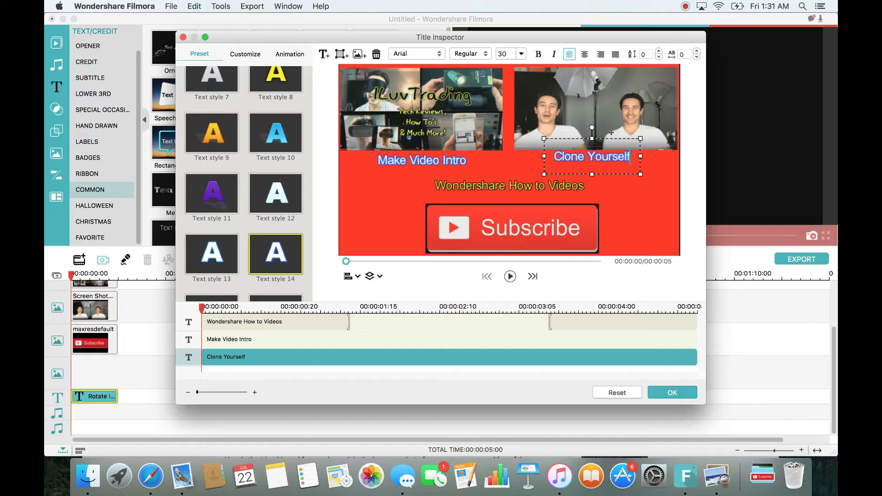
drag(611, 132, 618, 119)
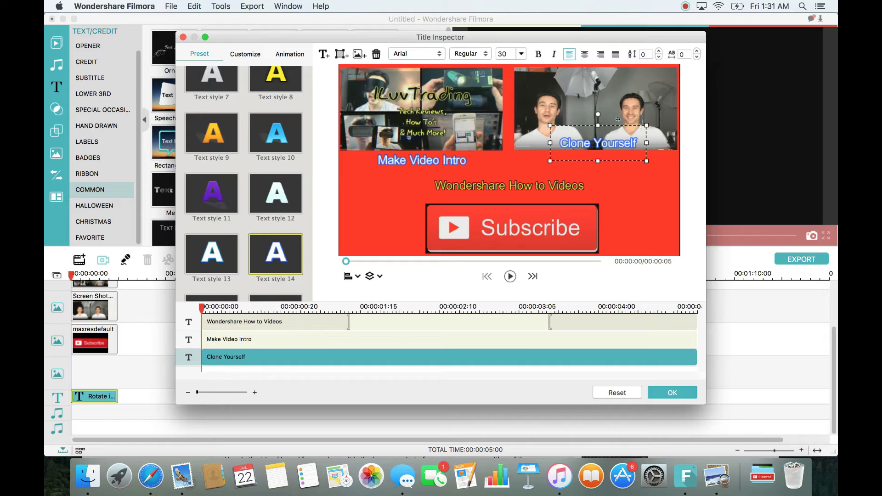
click(429, 160)
drag(462, 143, 460, 126)
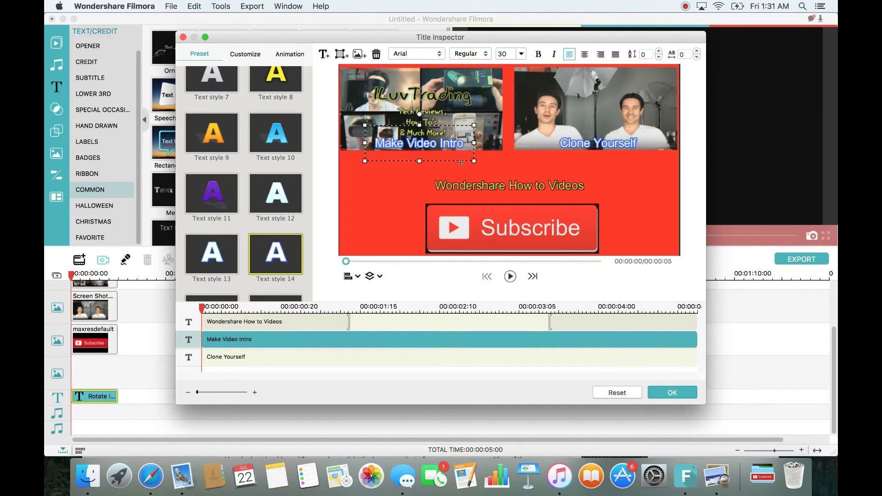
Step: Set the "Make Video Intro" and "Clone Yourself" captions to font size 36 and re-centre each over its screenshot
click(521, 54)
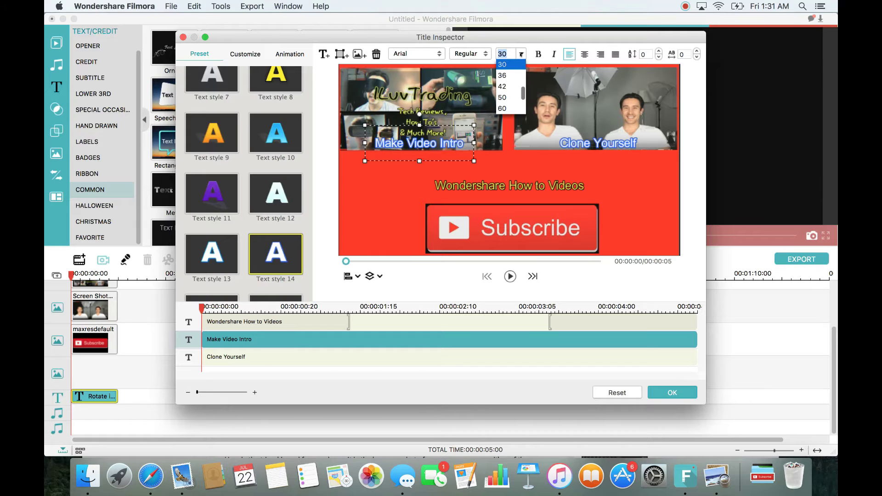
click(503, 75)
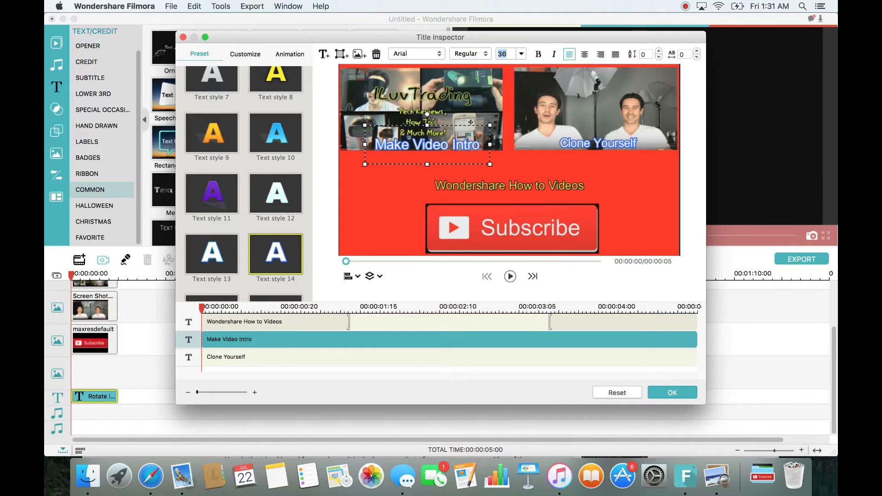
drag(471, 123, 464, 118)
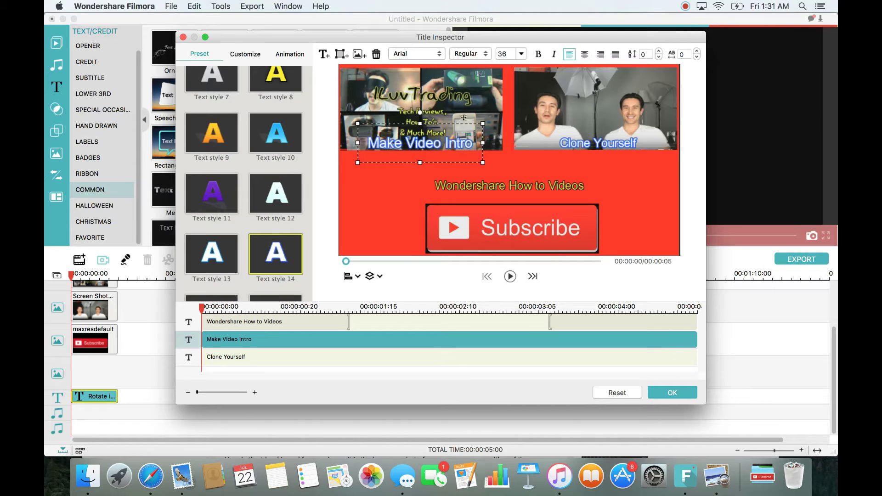
click(607, 138)
click(520, 55)
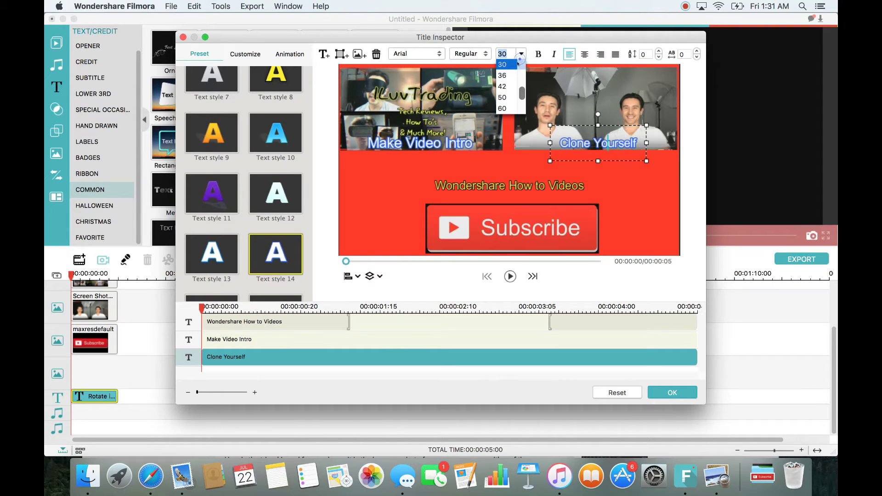
click(521, 75)
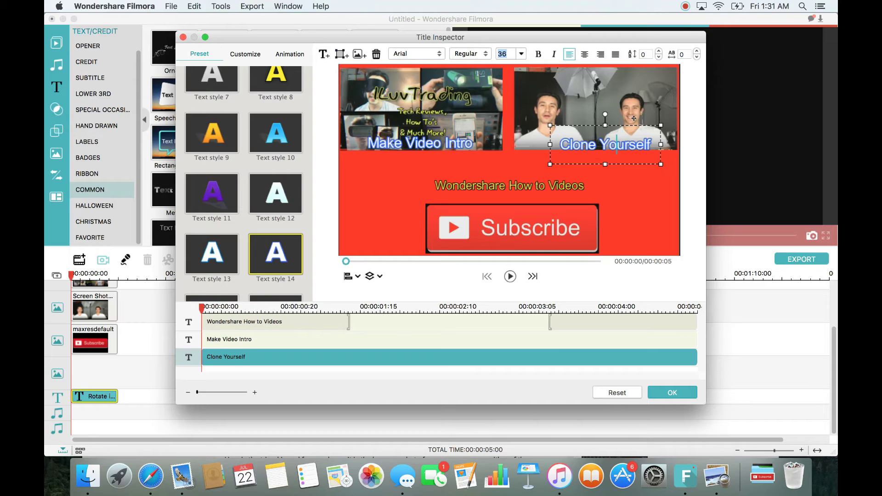
drag(634, 118, 630, 117)
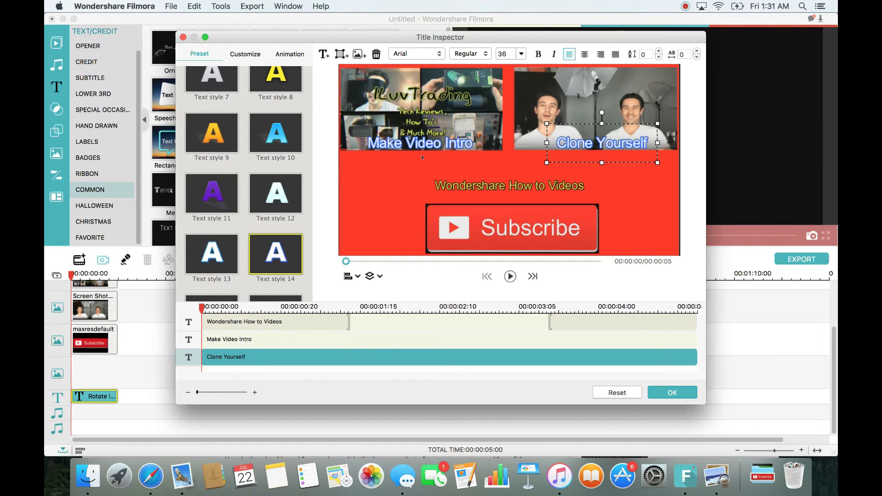
Step: Make the "Wondershare How to Videos" text bold at size 42 and centre it between the screenshots and the Subscribe image
click(503, 186)
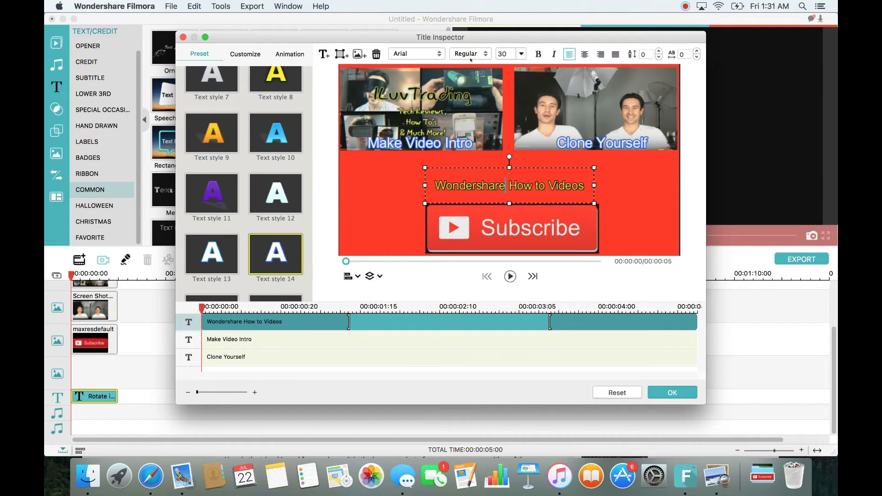
click(515, 57)
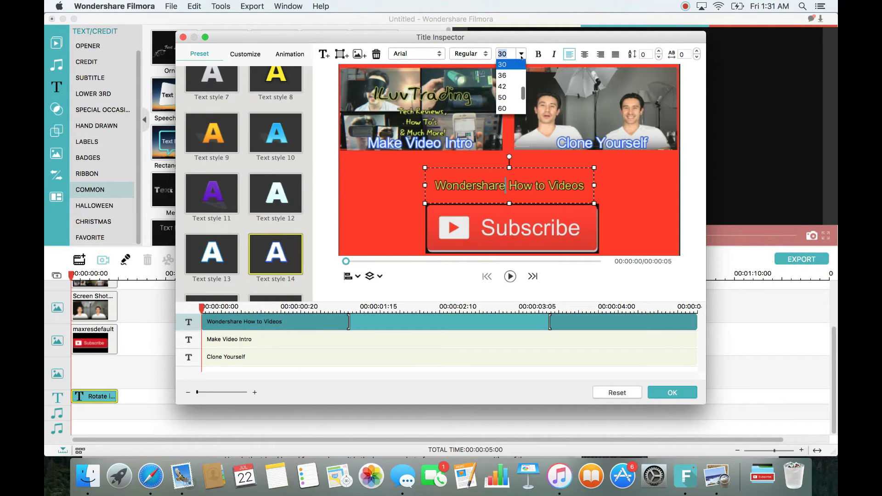
click(502, 87)
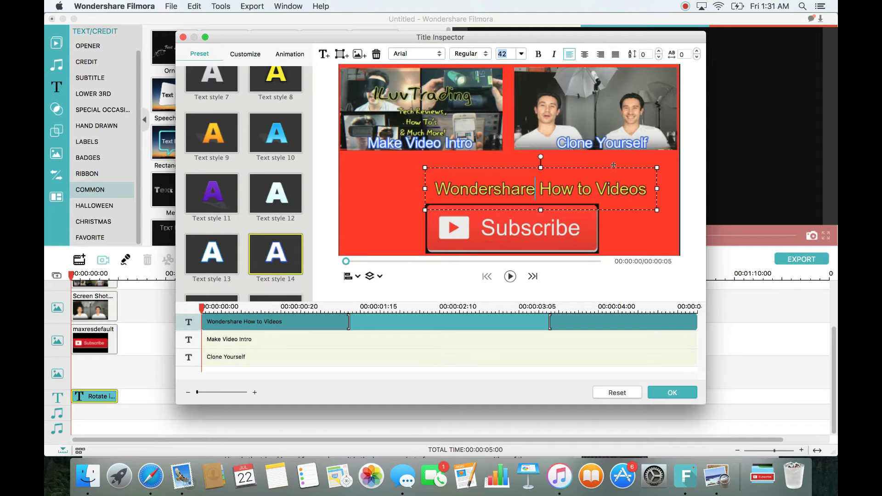
click(538, 54)
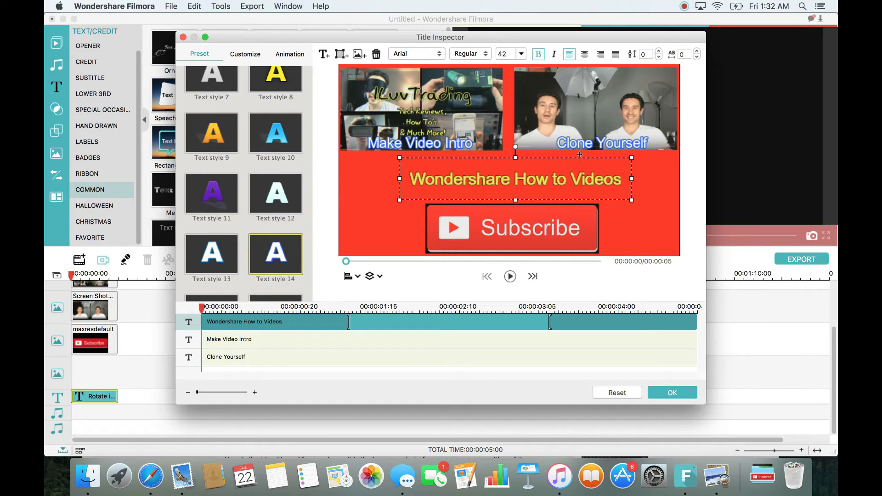
drag(580, 158, 579, 156)
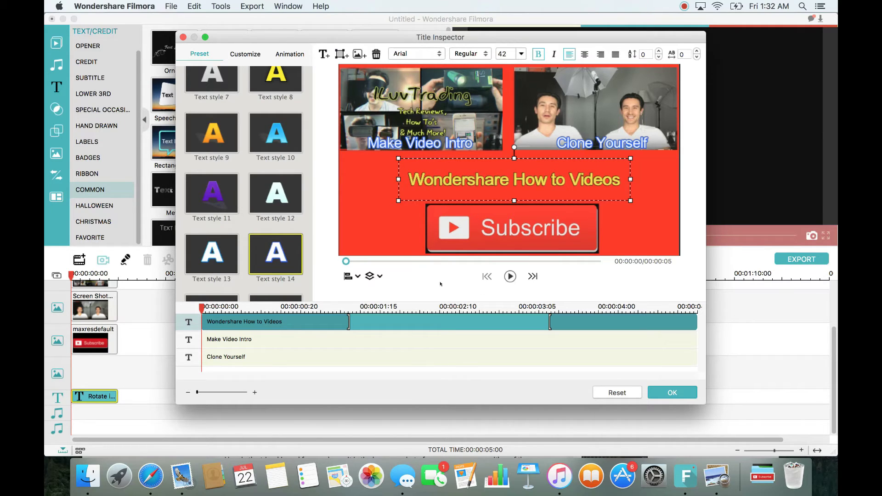
click(509, 276)
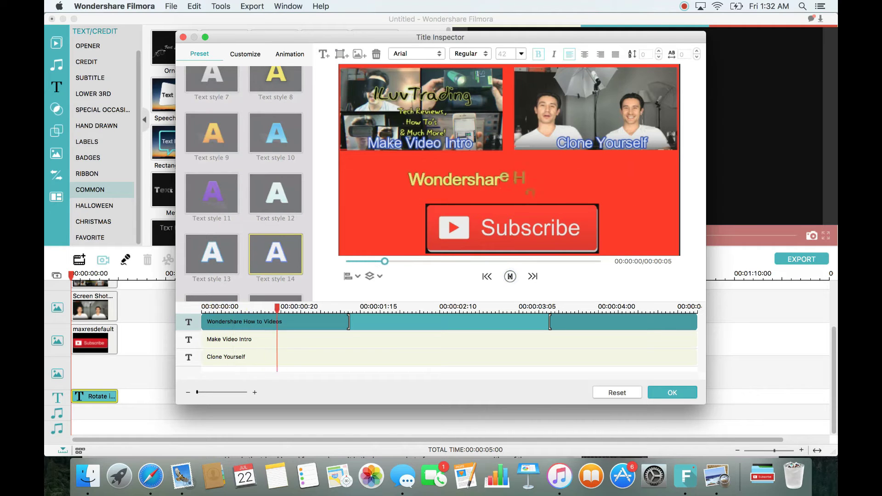
click(510, 276)
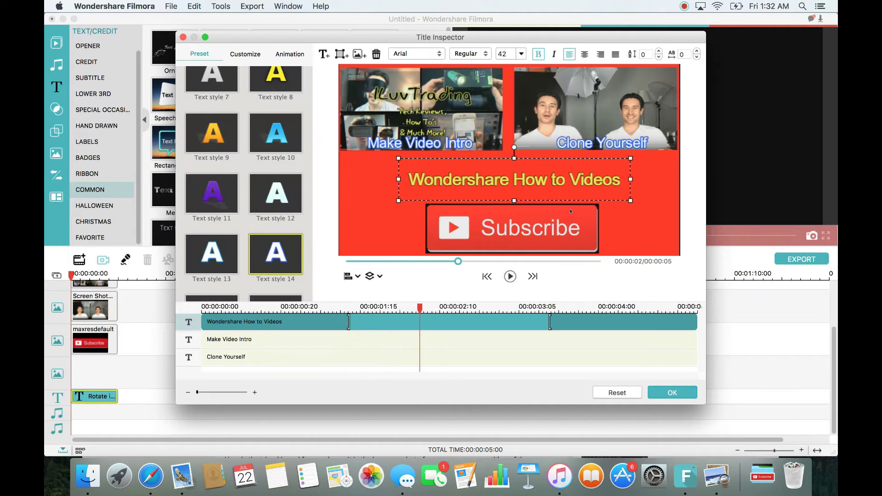
Step: Try the Rich Tick, Random 2 and Random animations on the "Clone Yourself" text, then set it back to No Animation
click(586, 146)
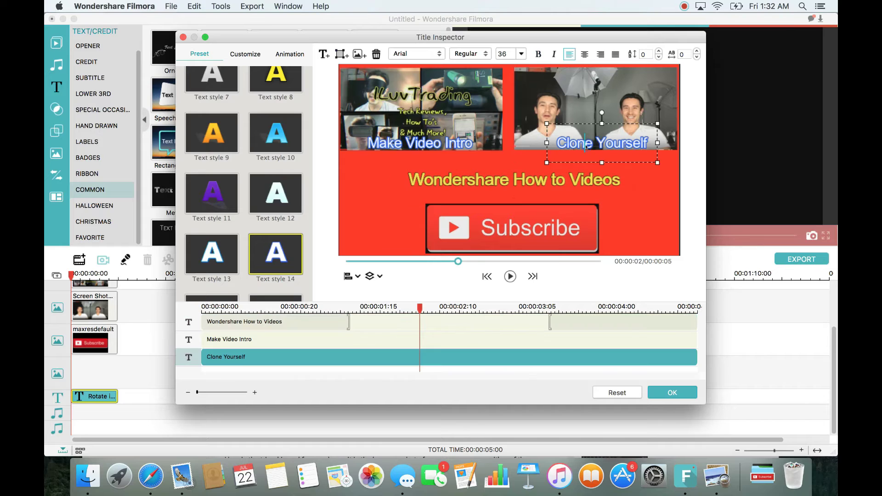
click(289, 54)
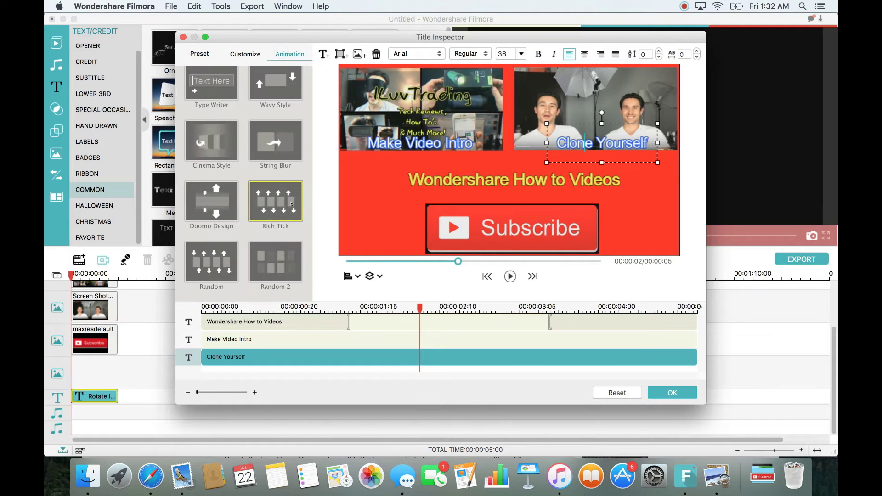
click(278, 207)
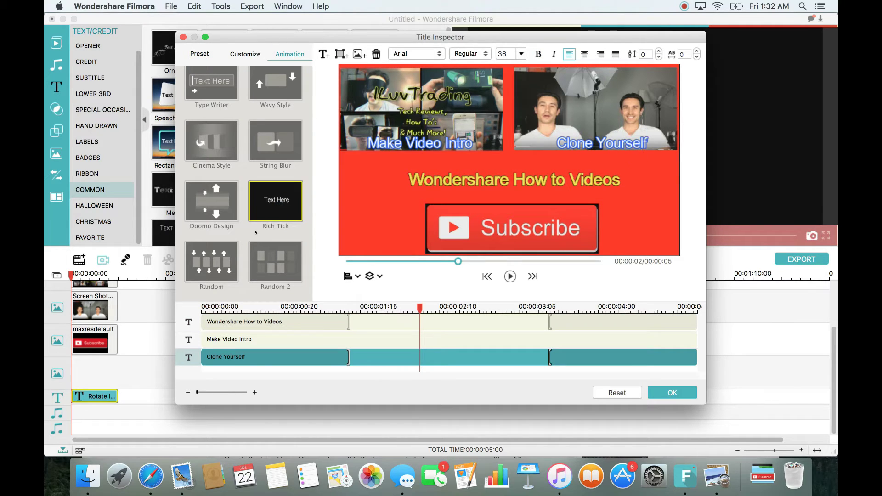
click(268, 258)
click(204, 264)
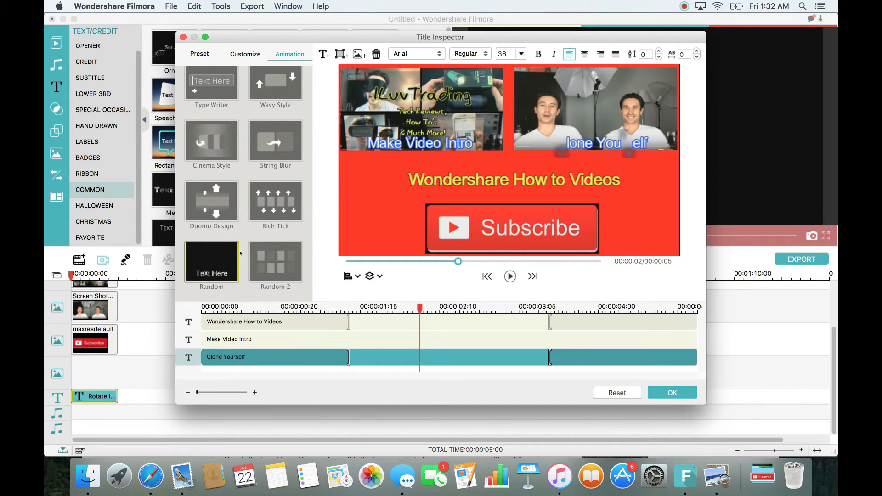
scroll(282, 160, up, 10)
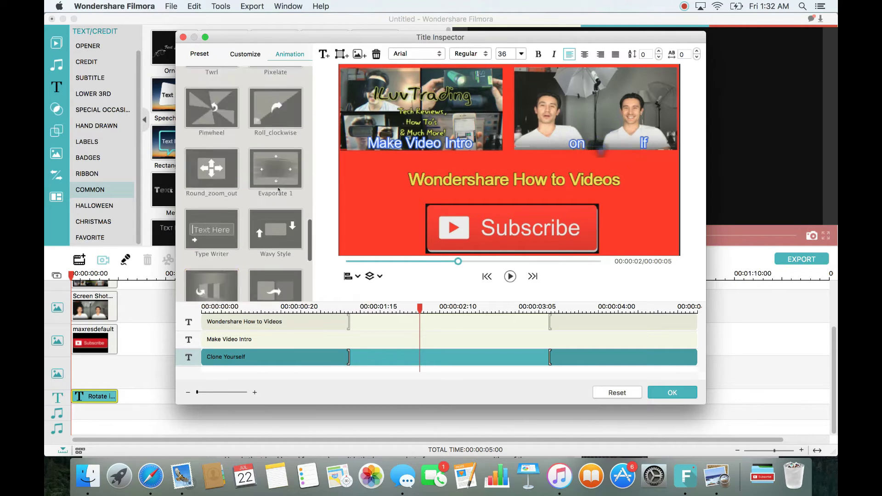
click(212, 98)
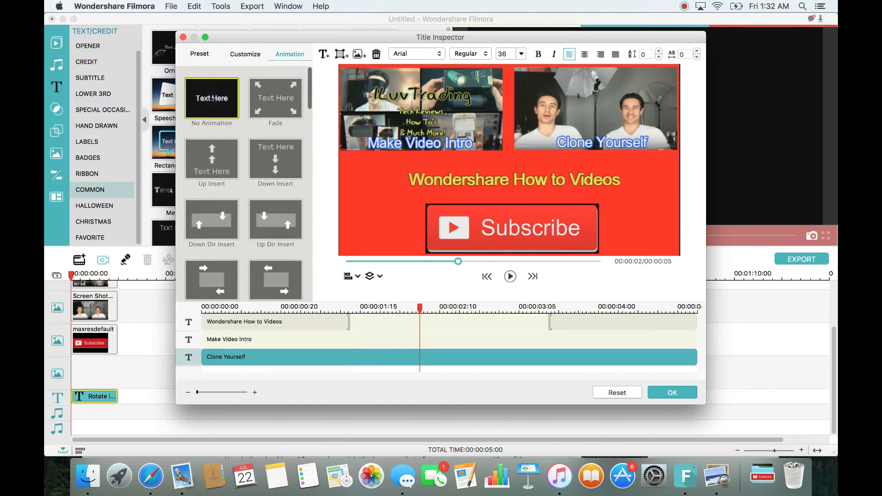
Step: Play the title from its beginning to check how the "Wondershare How to Videos" text animates
click(522, 230)
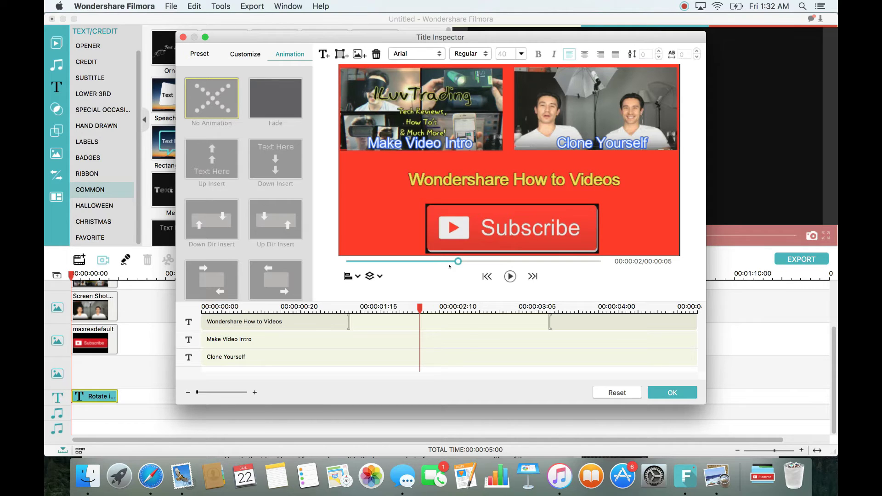
drag(449, 266, 346, 261)
click(508, 179)
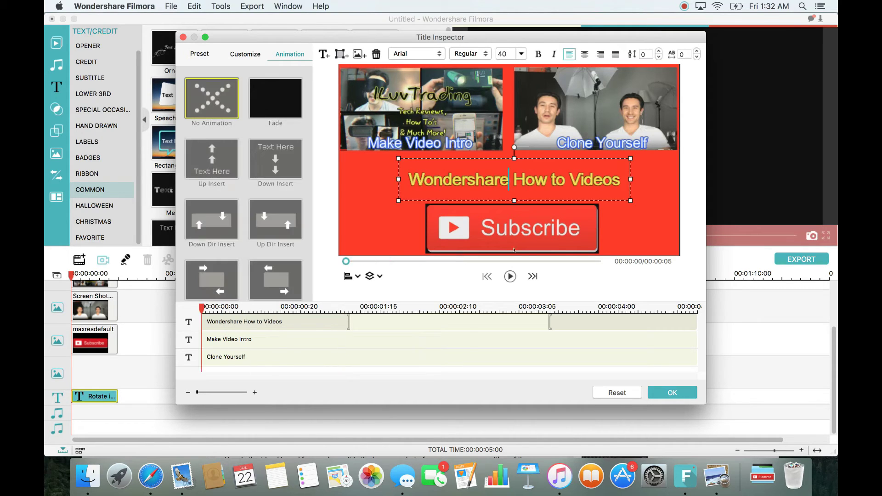
click(509, 276)
click(510, 276)
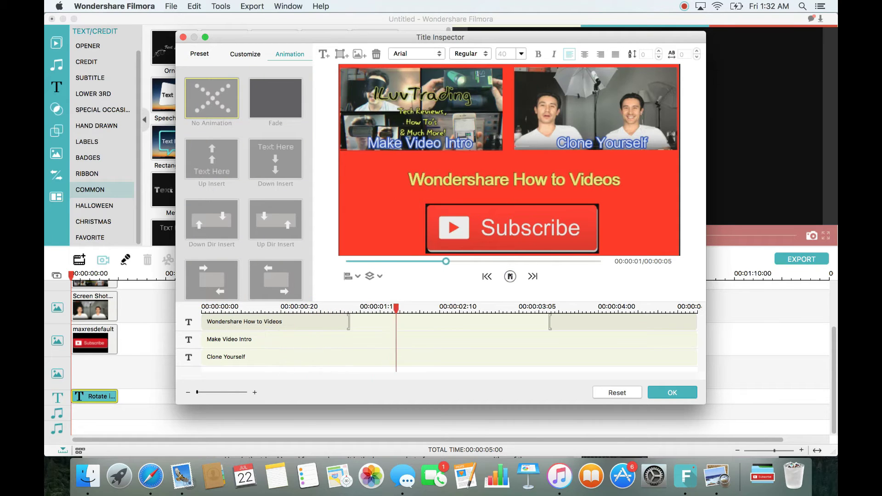
click(510, 276)
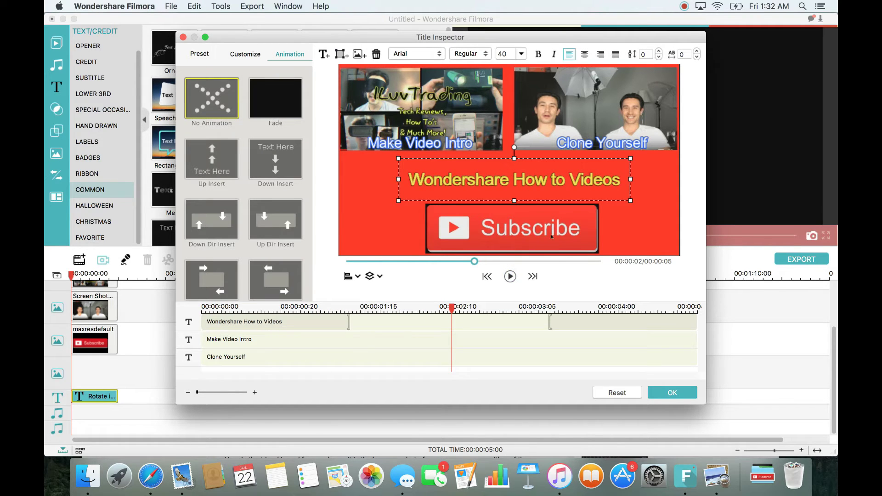
click(507, 224)
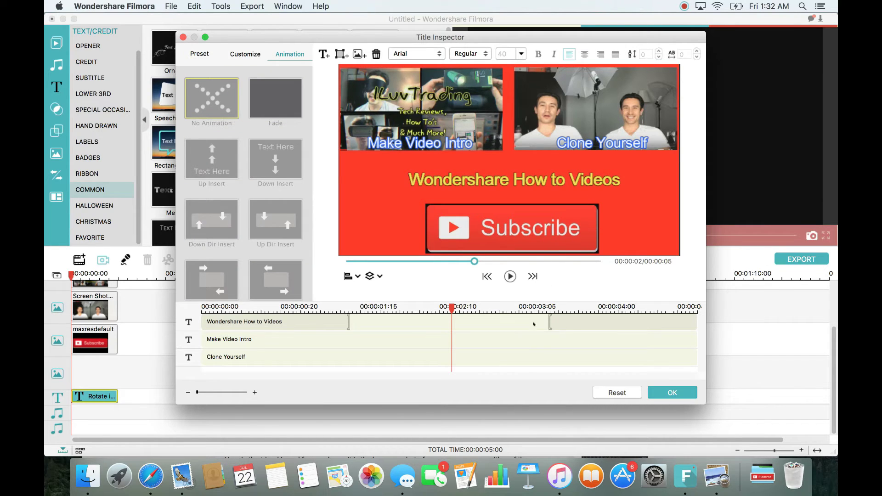
Step: Remove the Wondershare text's exit animation by moving its start to the end of the title, and apply the title edits
click(551, 323)
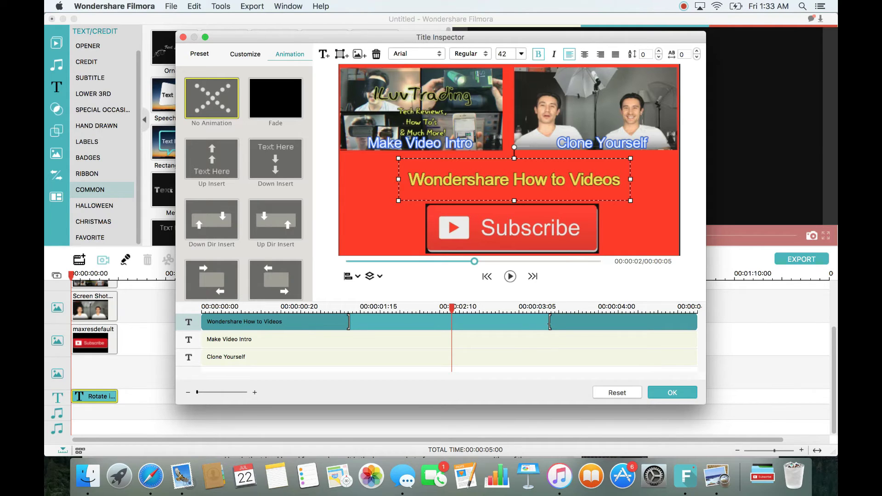
drag(550, 325, 702, 326)
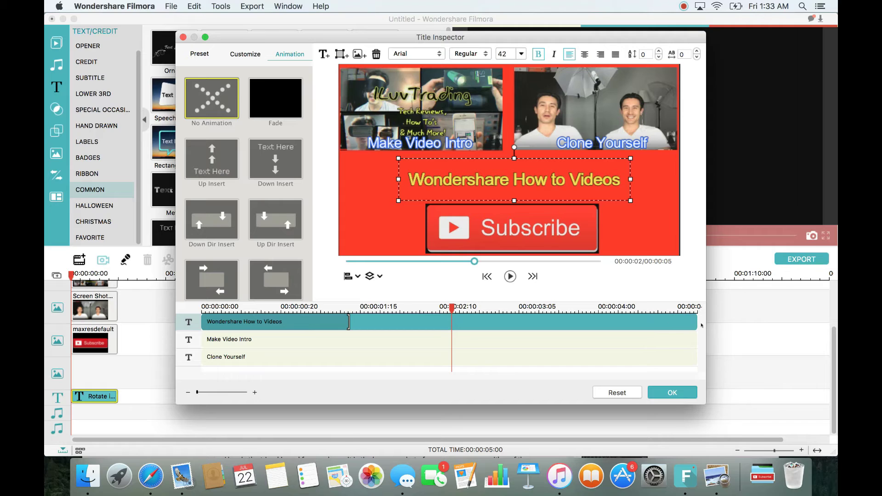
click(671, 392)
Step: Extend the Red background, both screenshot clips and the Subscribe image on the timeline to about 16 seconds each
scroll(470, 409, up, 3)
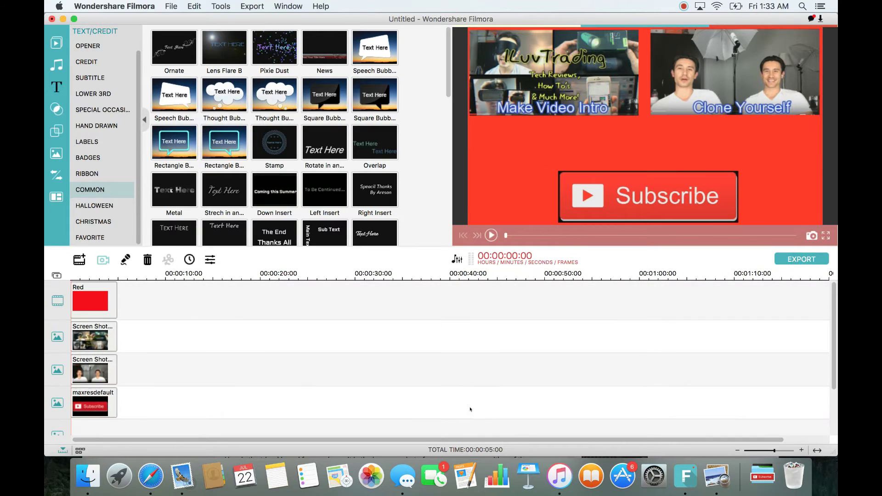
click(92, 312)
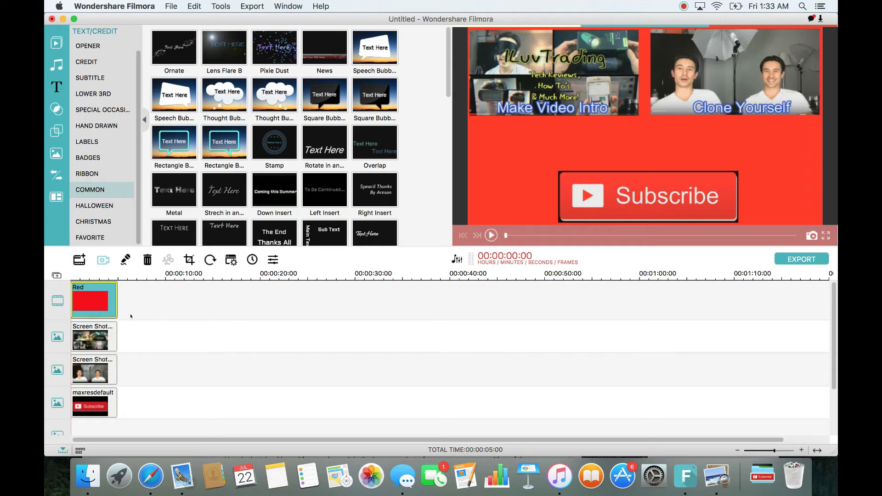
drag(115, 303, 230, 299)
click(109, 338)
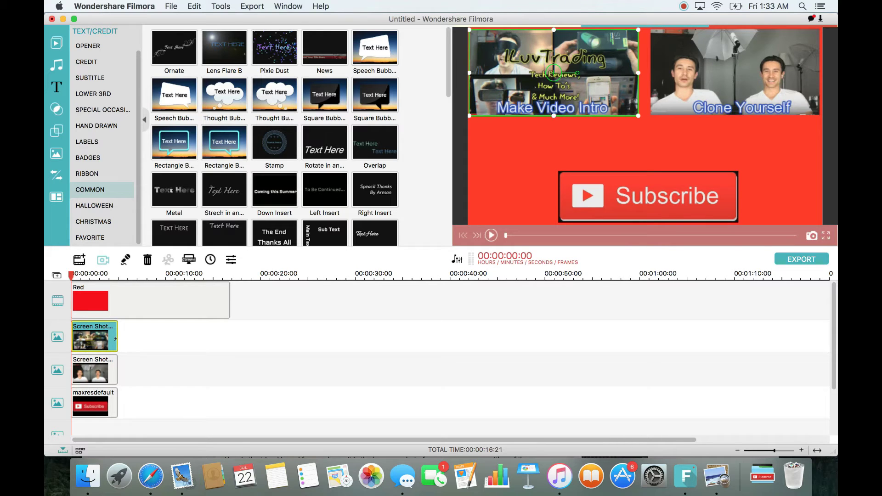
drag(115, 339, 230, 339)
click(103, 371)
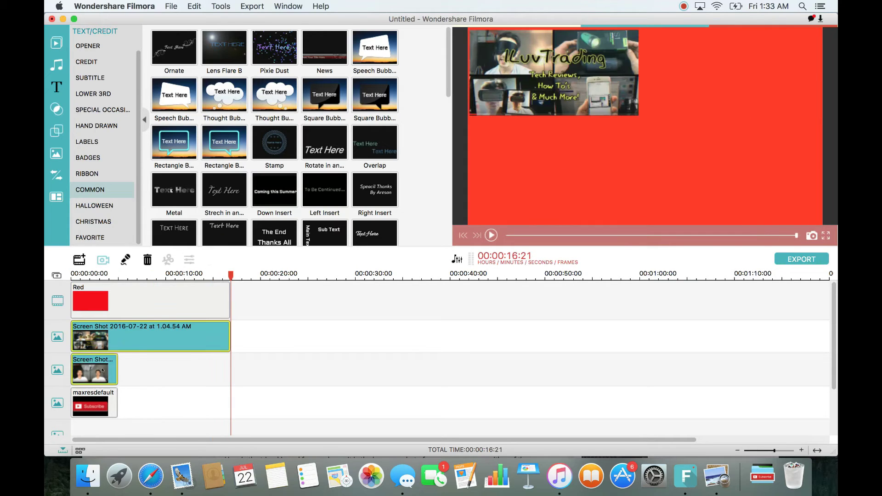
drag(114, 367, 230, 366)
click(111, 402)
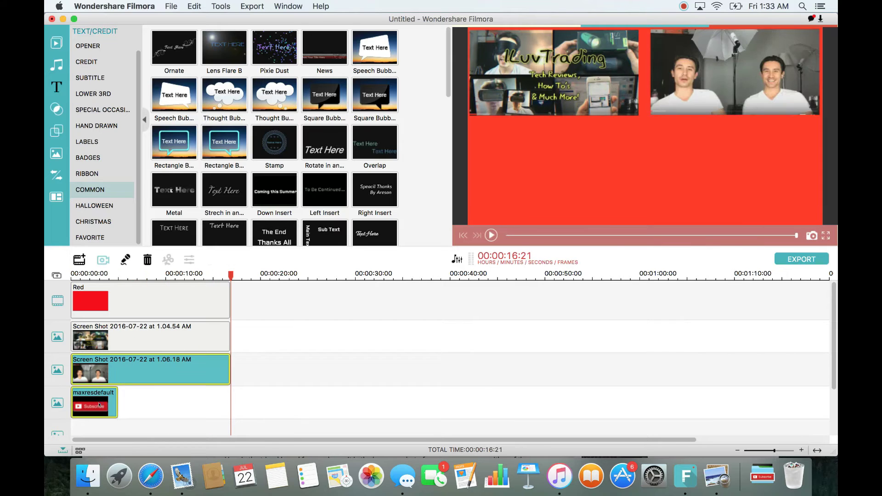
drag(114, 403, 230, 404)
Step: Extend the title clip to the same end point as the image clips, then open its title settings and apply them
scroll(297, 407, down, 2)
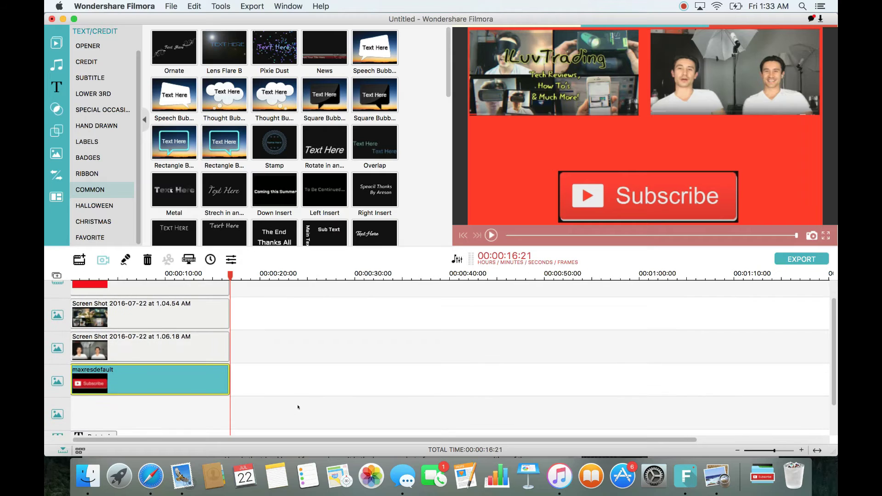
scroll(297, 407, down, 3)
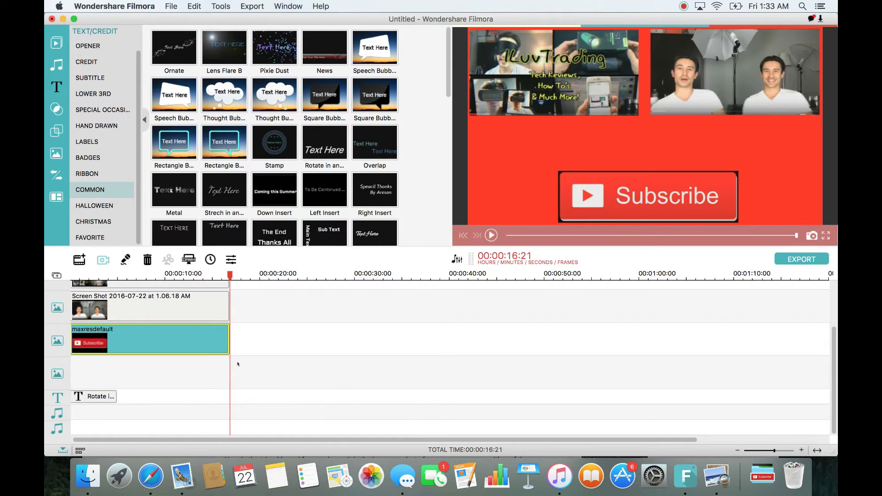
scroll(390, 290, up, 1)
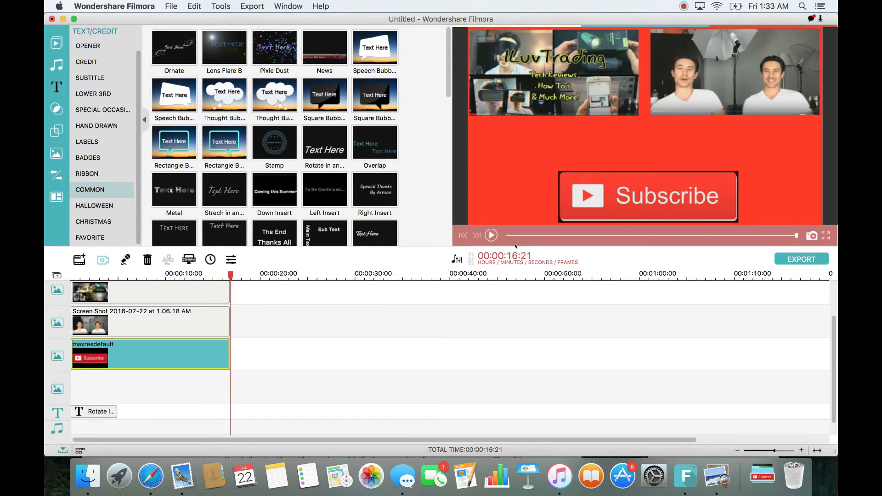
click(114, 411)
drag(115, 412, 227, 419)
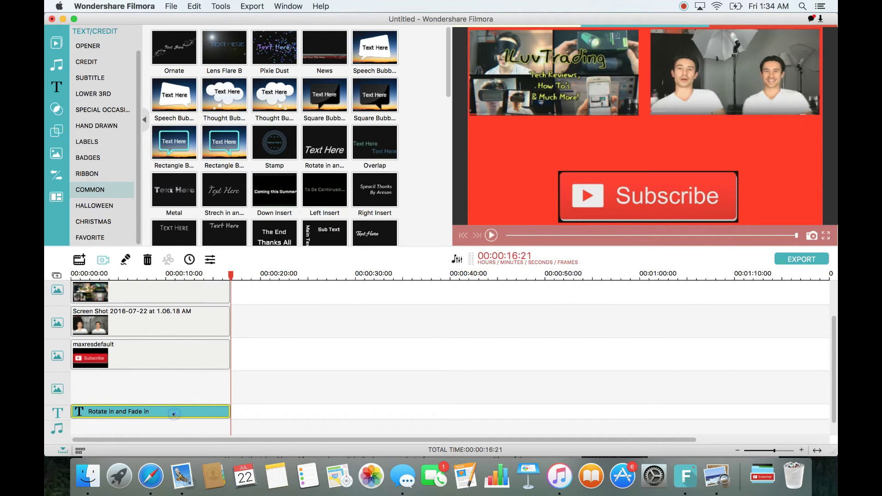
double_click(174, 414)
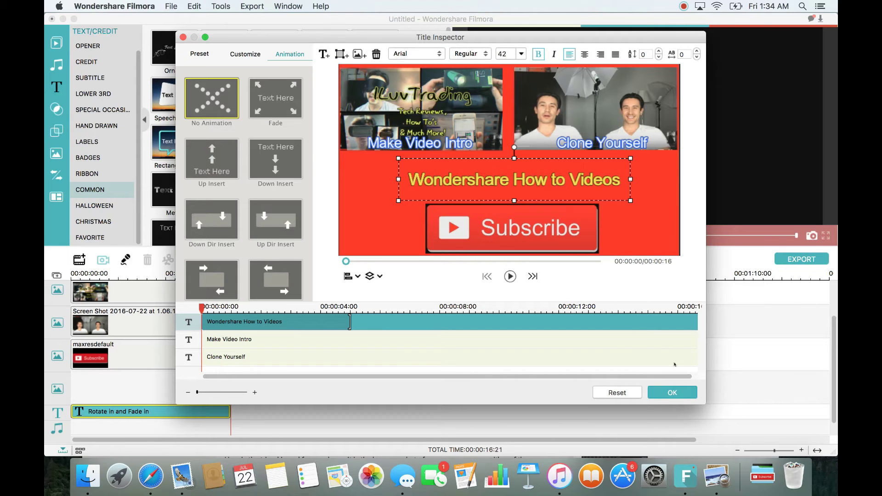
click(677, 390)
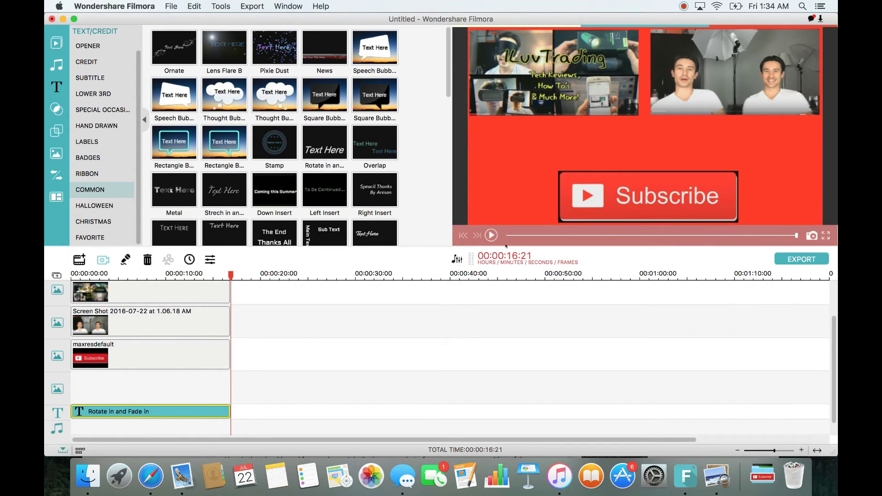
Step: Play the extended end screen to check the title animation and how long all elements stay visible
click(491, 236)
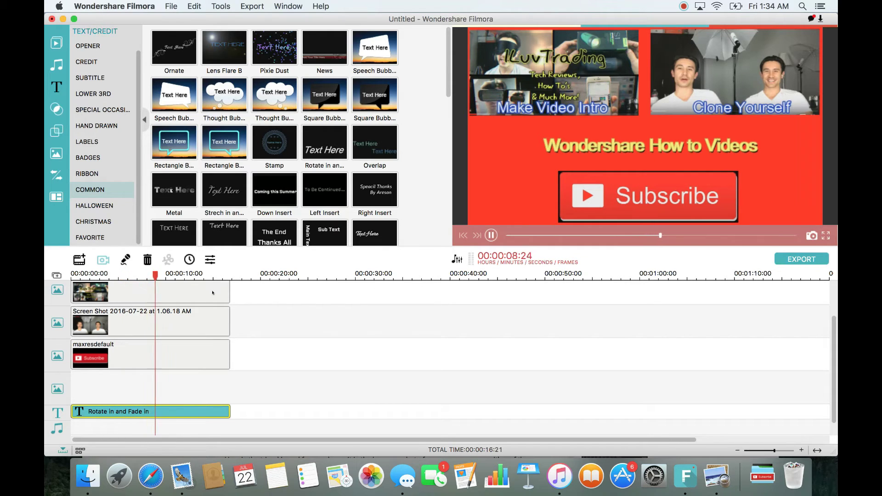
click(491, 235)
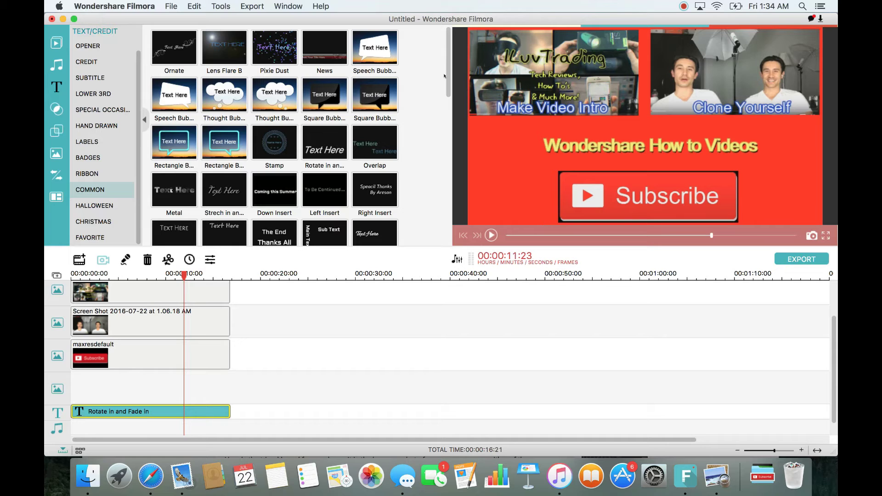
scroll(445, 75, down, 10)
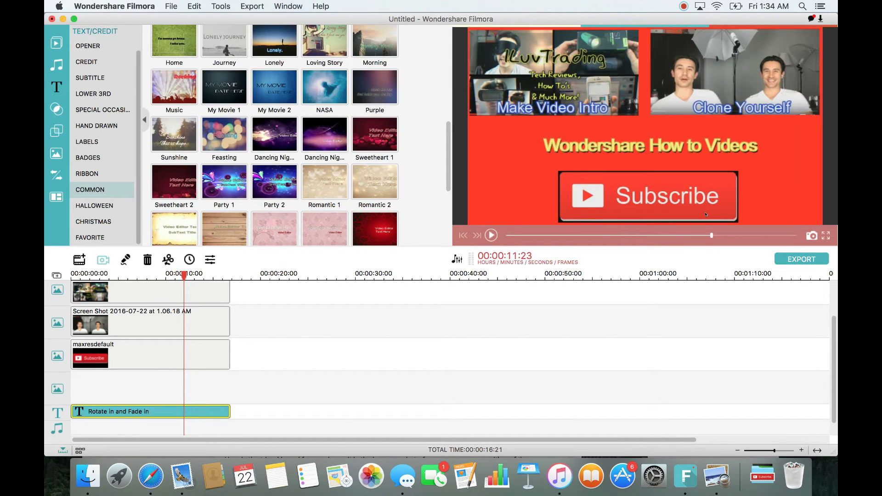
Step: Open the export settings for a MOV file, select the 1920*1080 resolution and check the frame rate and configuration options
click(801, 259)
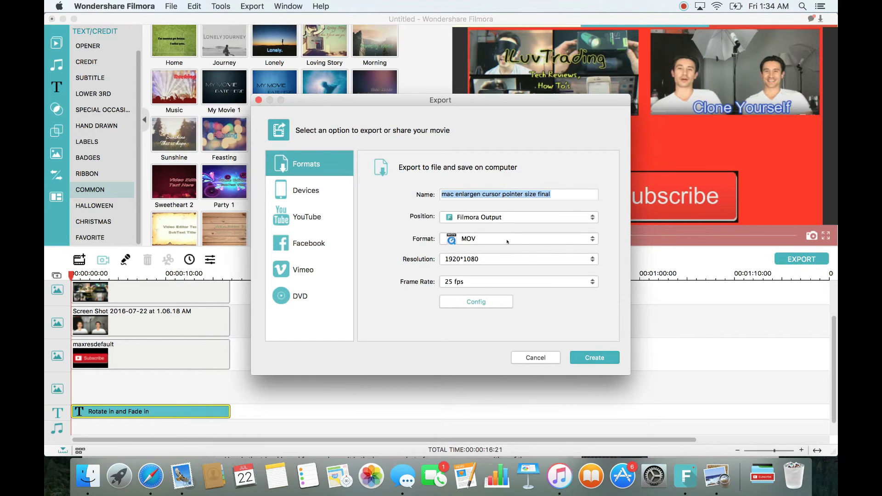
click(554, 262)
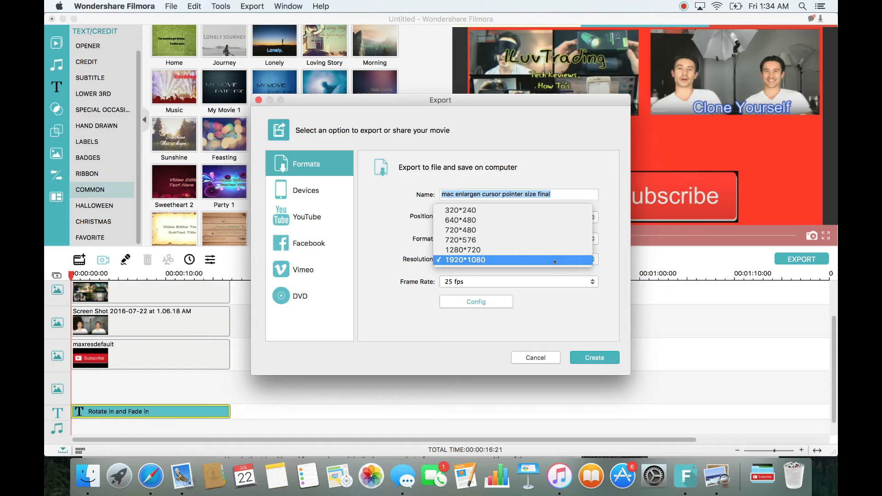
click(554, 260)
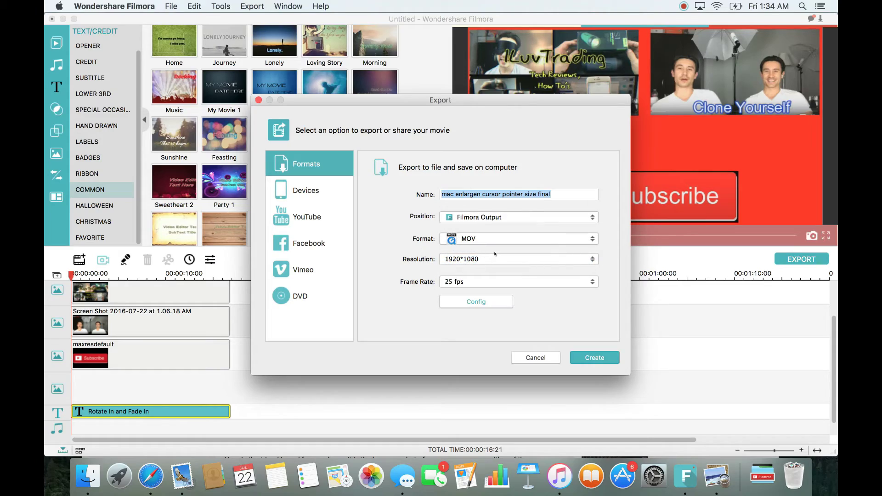
click(491, 282)
click(483, 303)
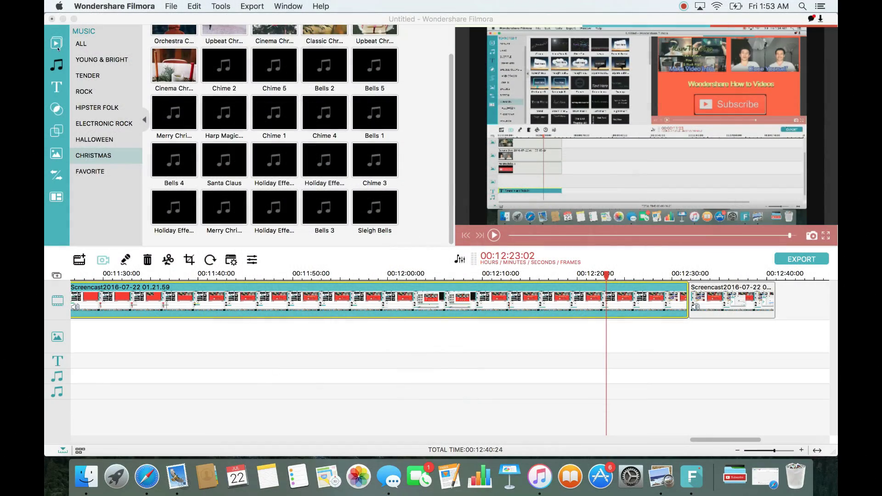
Step: Find the exported "filmora outro" clip in the media library and preview its first few seconds
click(57, 46)
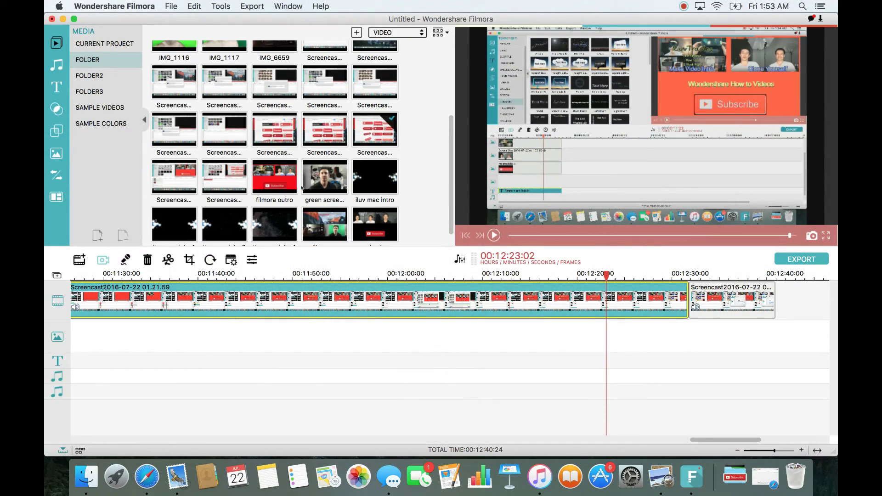
click(274, 180)
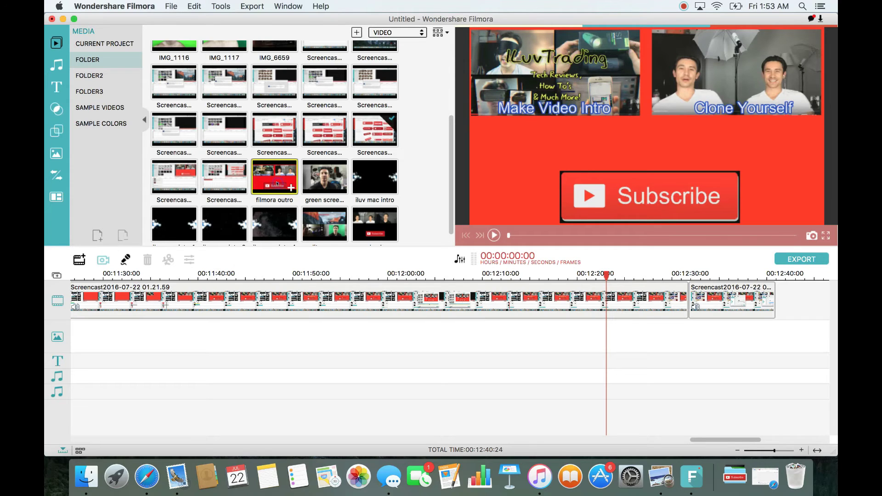
key(space)
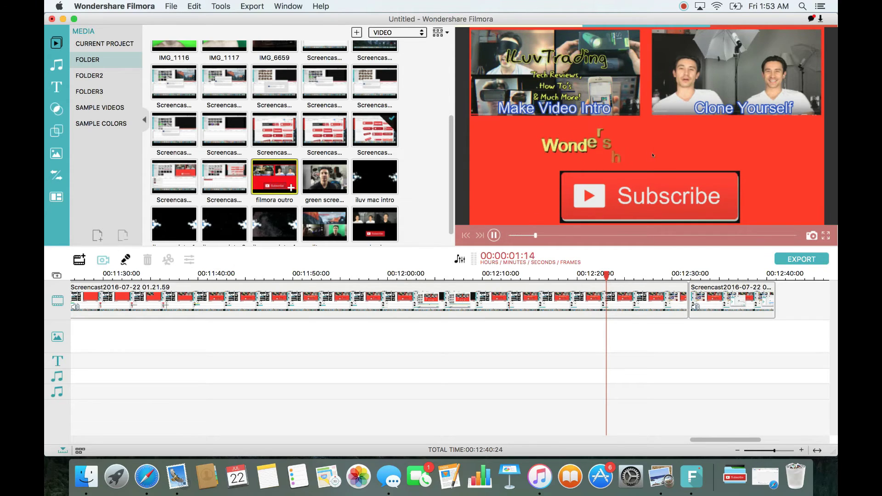
click(494, 235)
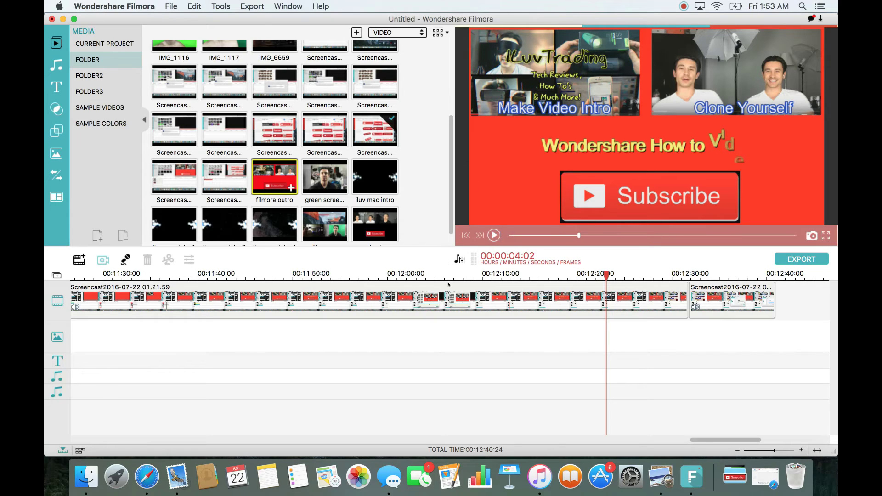
click(403, 299)
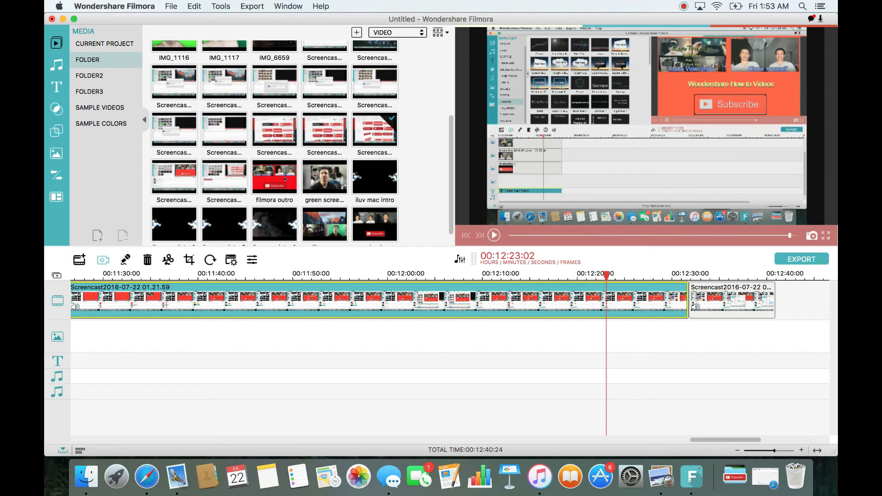
mouse_move(285, 179)
drag(676, 270, 712, 343)
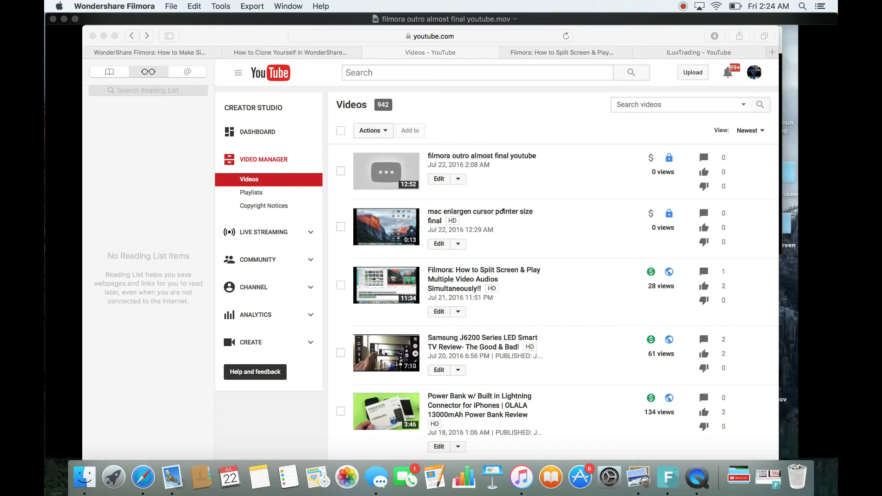
Step: In YouTube's Video Manager in Safari, open the annotations editor for "filmora outro almost final youtube" and pause the video
click(458, 180)
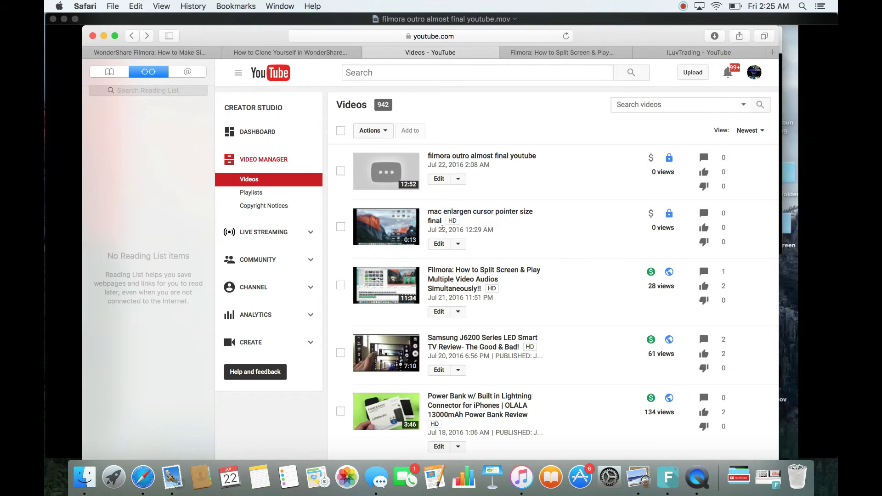
click(456, 181)
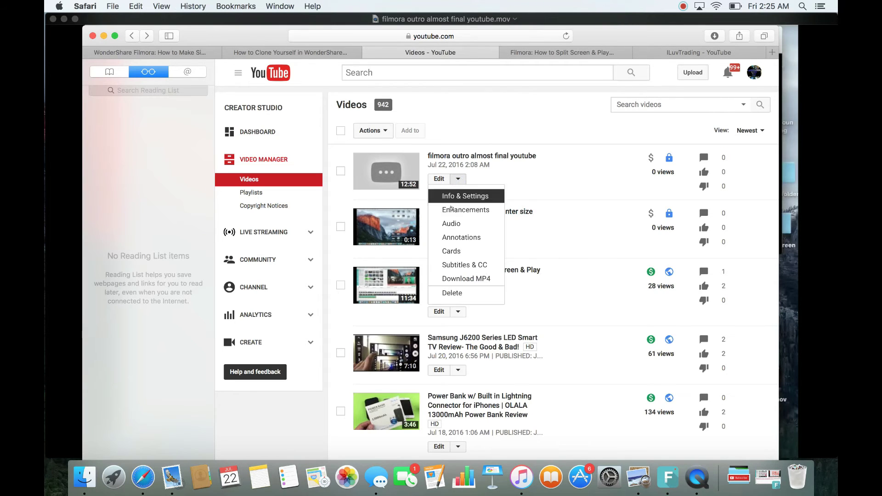
click(460, 234)
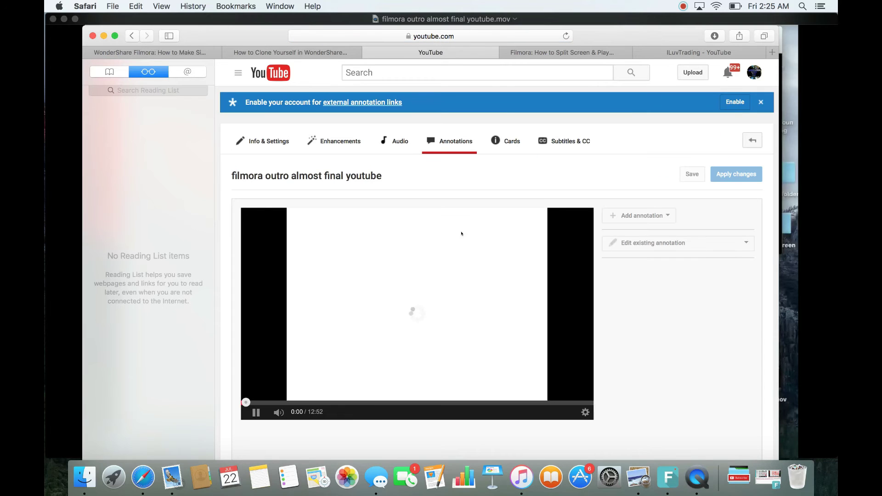
click(258, 409)
Step: Move playback to 12:35, where the red end screen is on display, and pause there
scroll(257, 404, down, 4)
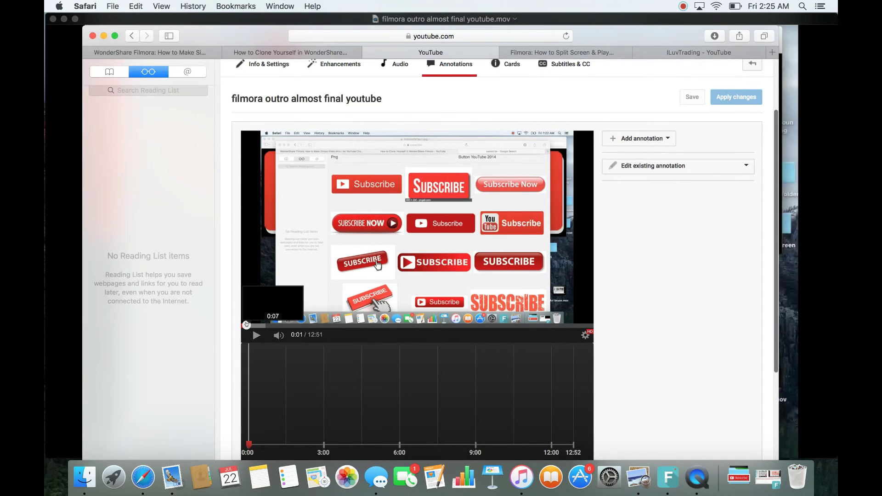
drag(254, 326, 533, 327)
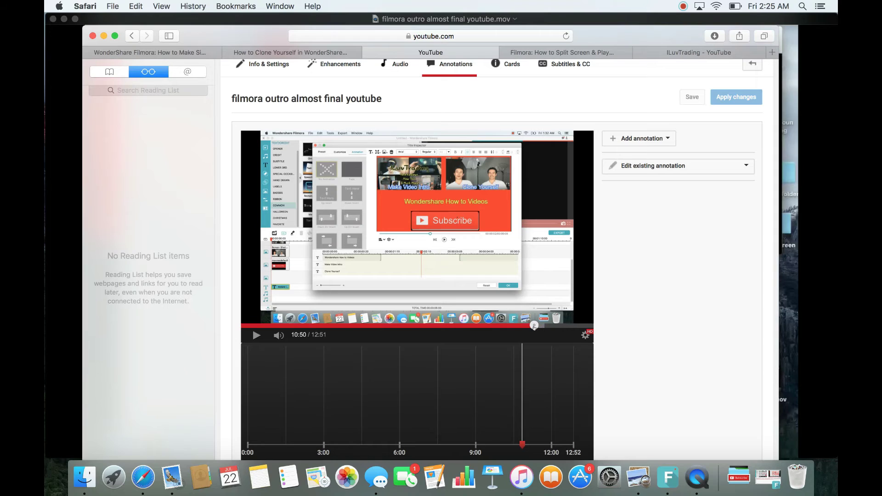
drag(533, 327, 581, 325)
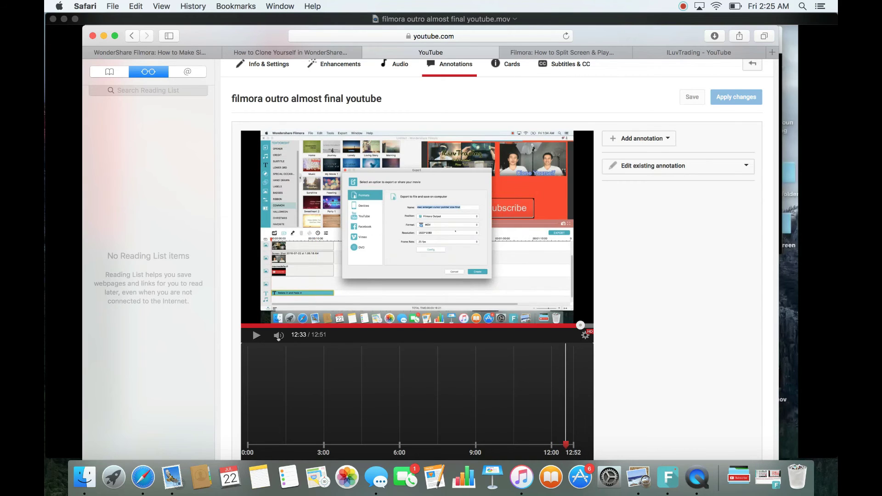
click(255, 335)
click(256, 336)
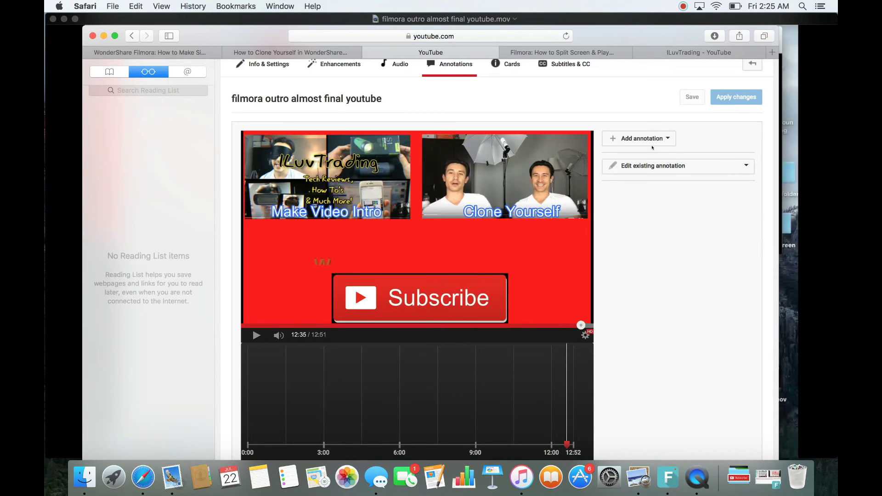
Step: Add a spotlight annotation and move and resize it to cover the "Make Video Intro" screenshot
click(630, 137)
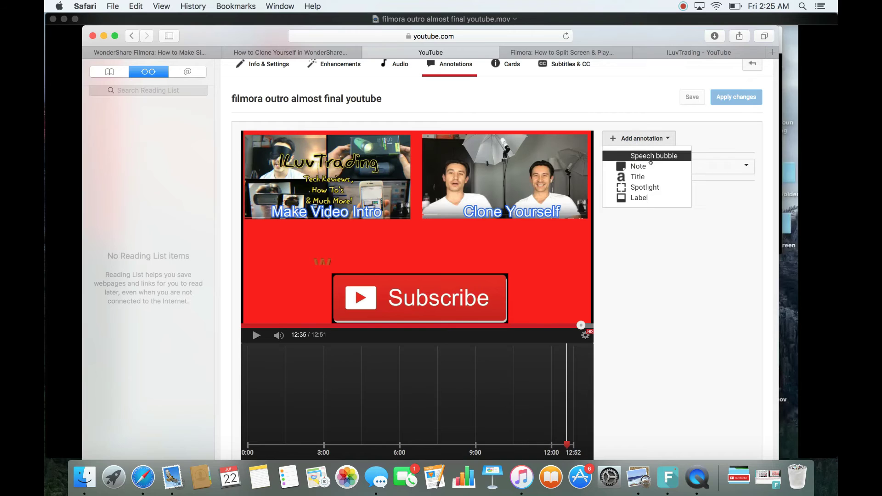
click(651, 185)
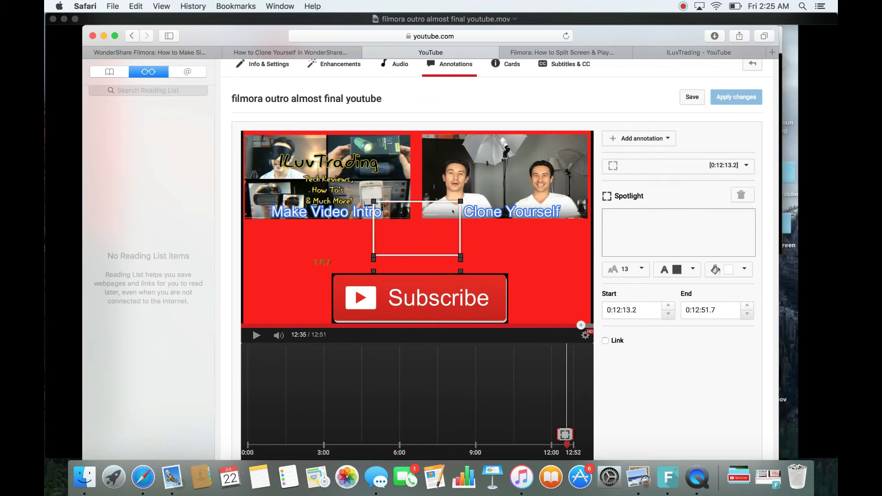
drag(431, 247, 337, 238)
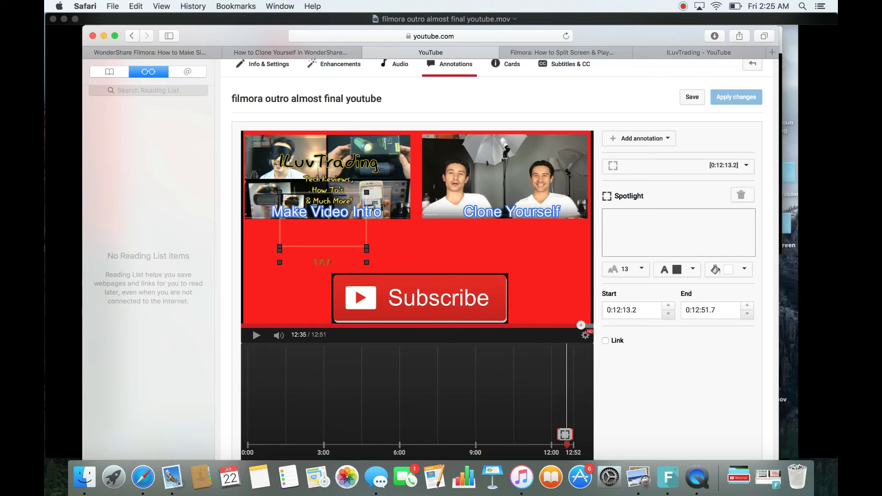
drag(366, 193, 402, 175)
drag(365, 210, 328, 168)
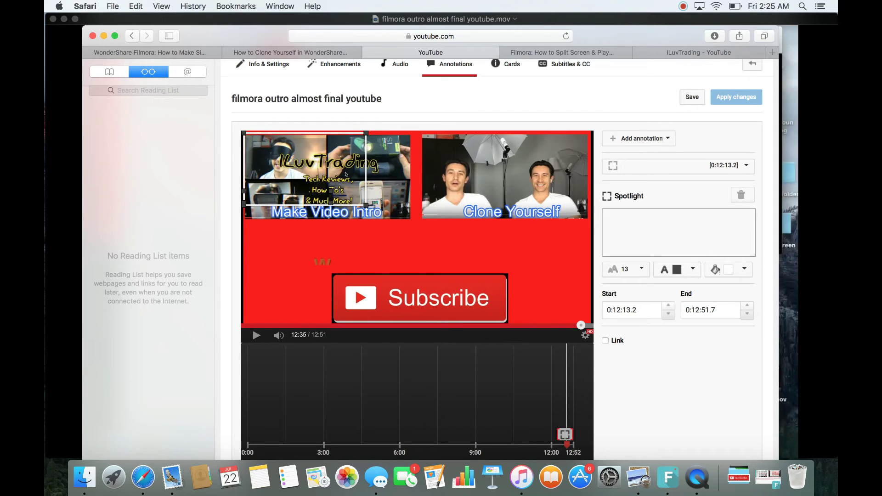
drag(366, 205, 412, 220)
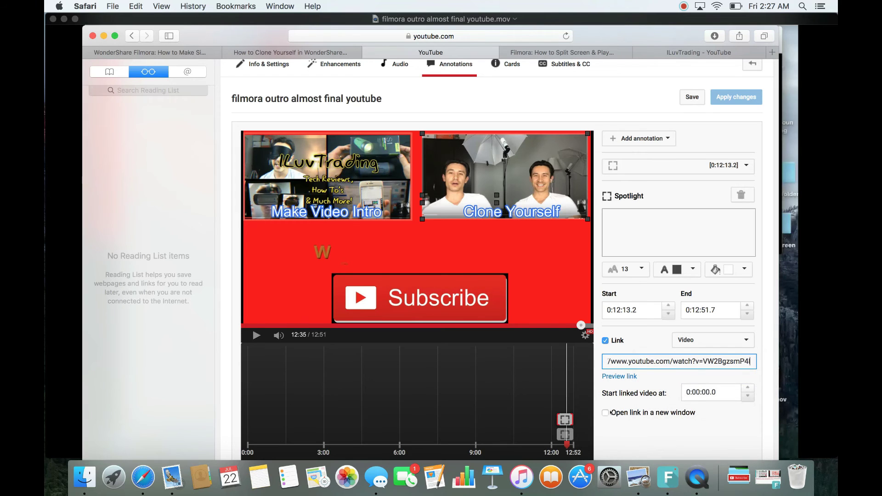
Step: Add another spotlight annotation and fit its frame around the Subscribe image on the end screen
click(625, 138)
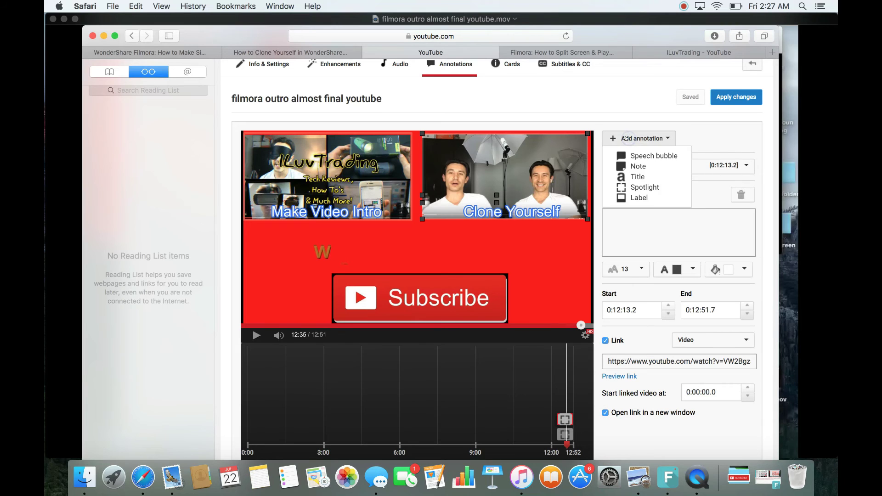
click(642, 186)
drag(449, 235, 389, 301)
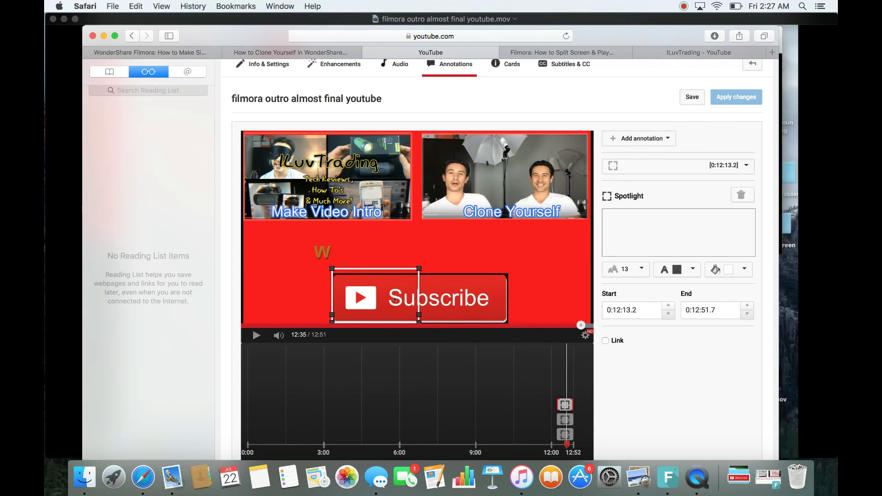
drag(419, 268, 509, 274)
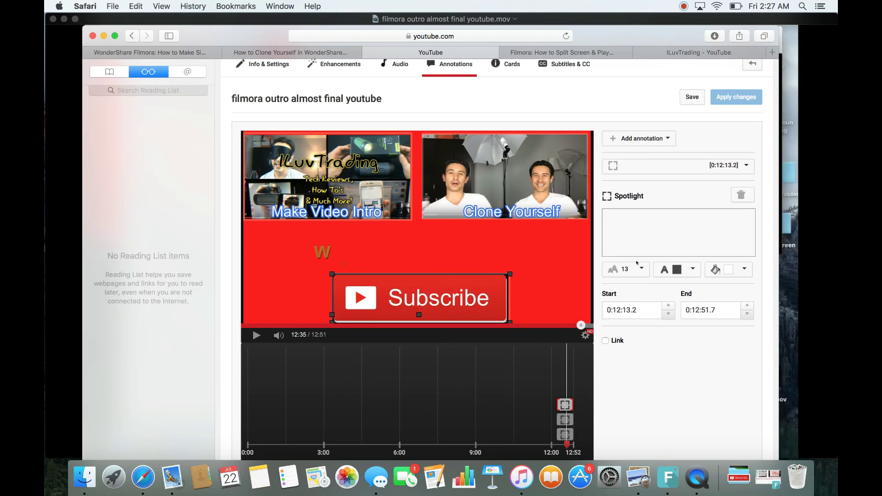
Step: Enable a link of type Subscribe for the Subscribe image's spotlight and enter the YouTube user name "iluvtrading"
click(606, 341)
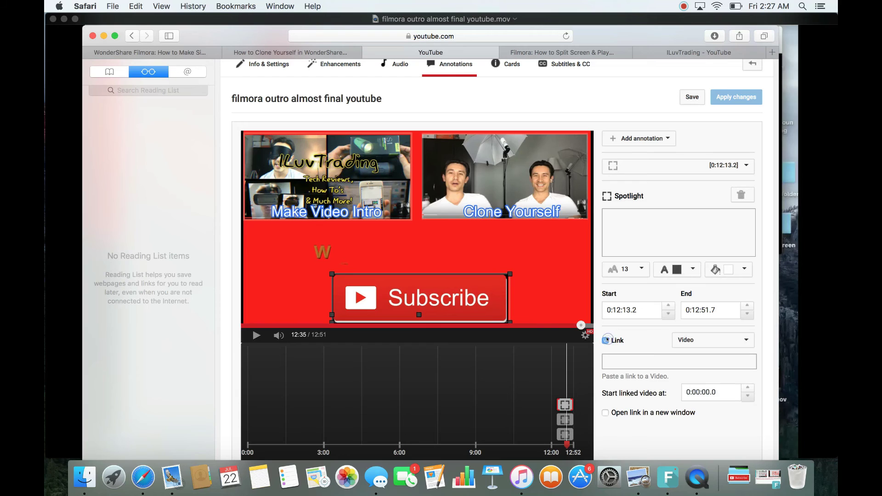
click(743, 337)
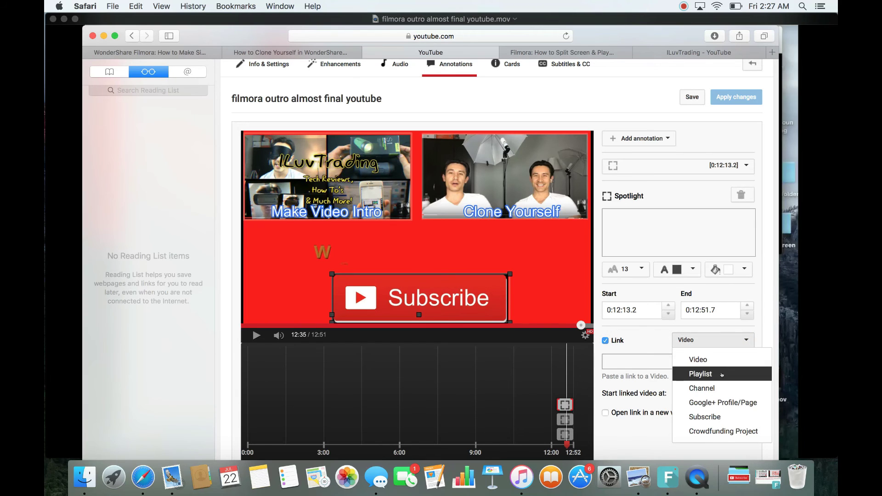
click(711, 413)
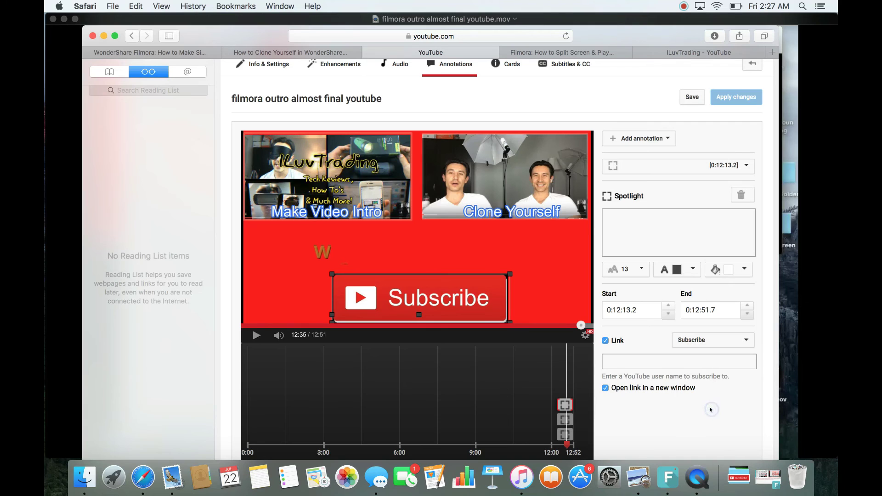
click(661, 363)
text(i)
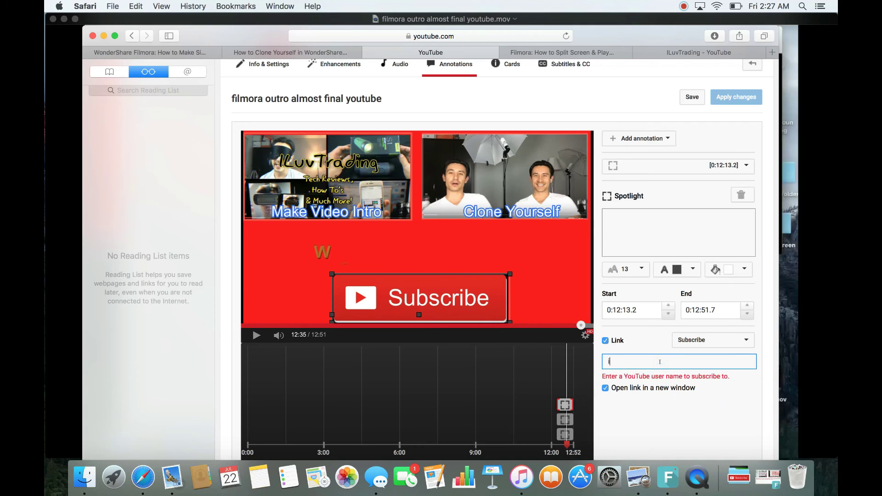
text(luvtrai)
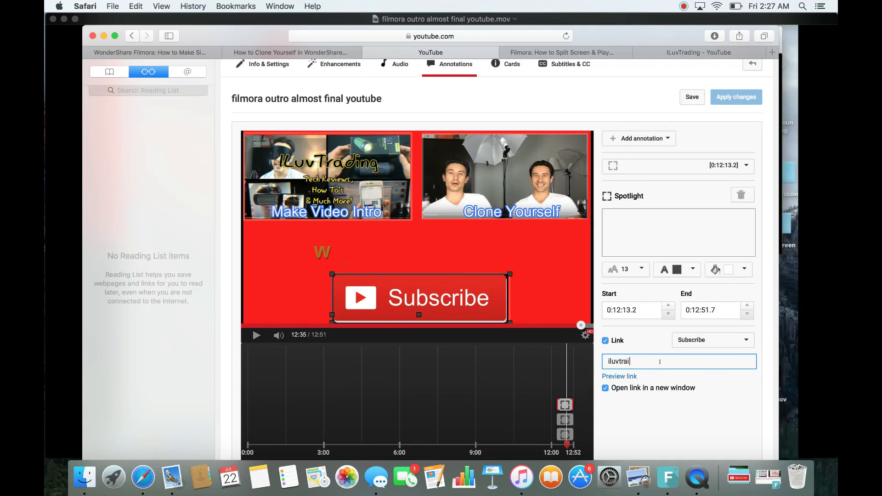
key(BackSpace)
text(ding)
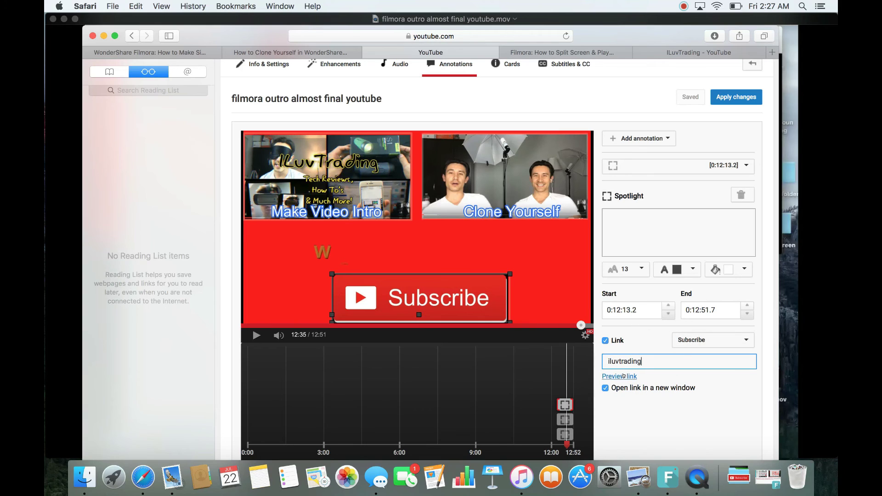
Step: Preview the Subscribe link entered for the spotlight to check which channel page it opens
drag(659, 361, 597, 360)
click(656, 357)
click(616, 377)
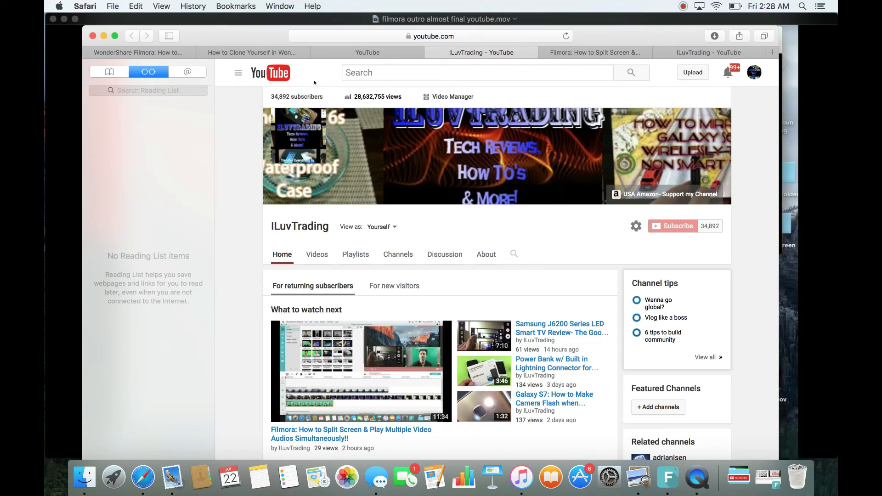
Step: Go to My Channel on YouTube and select the channel page's complete web address
click(238, 73)
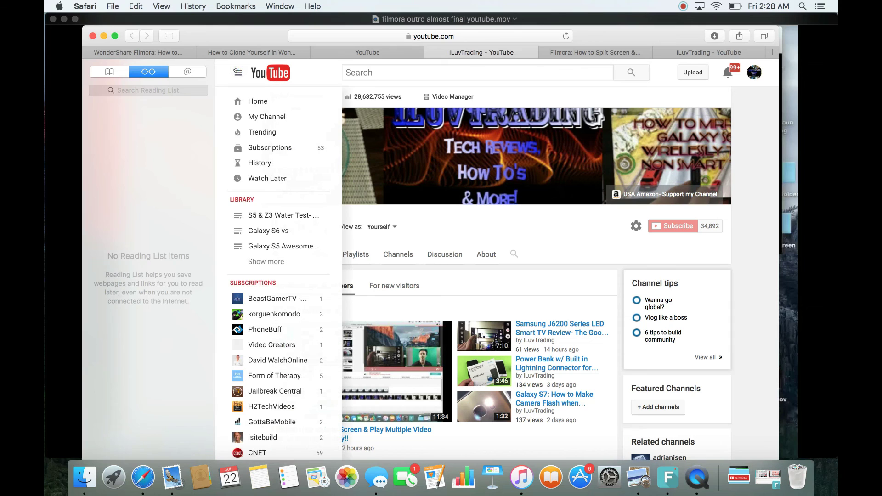
click(245, 115)
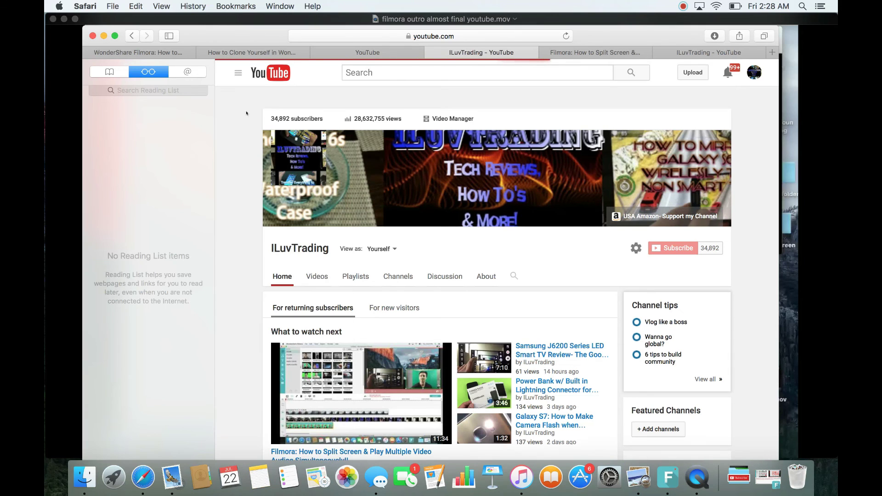
click(480, 35)
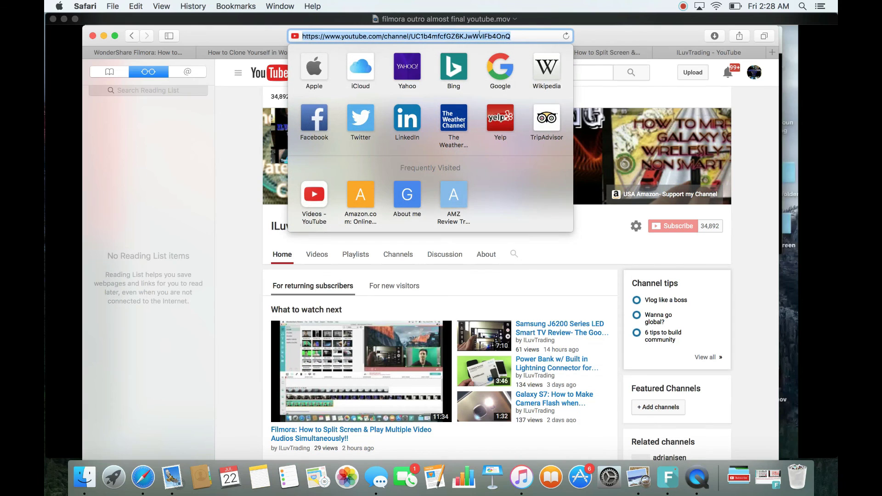
click(523, 33)
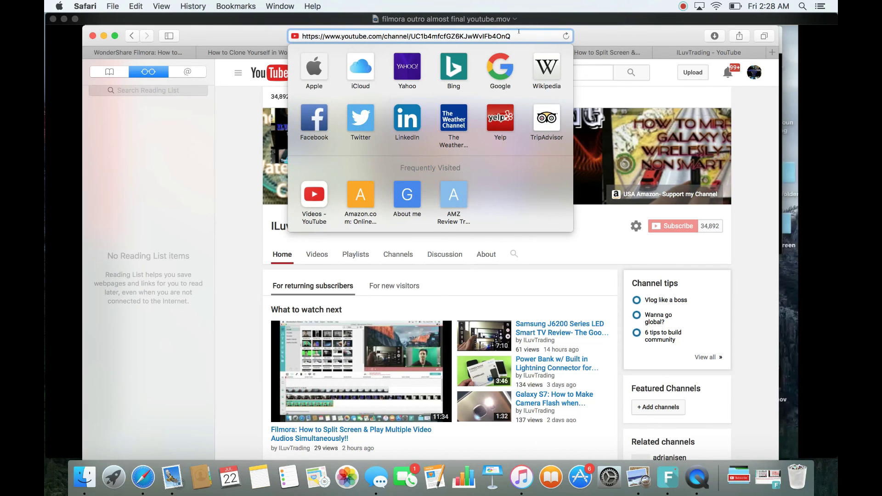
drag(520, 33, 303, 41)
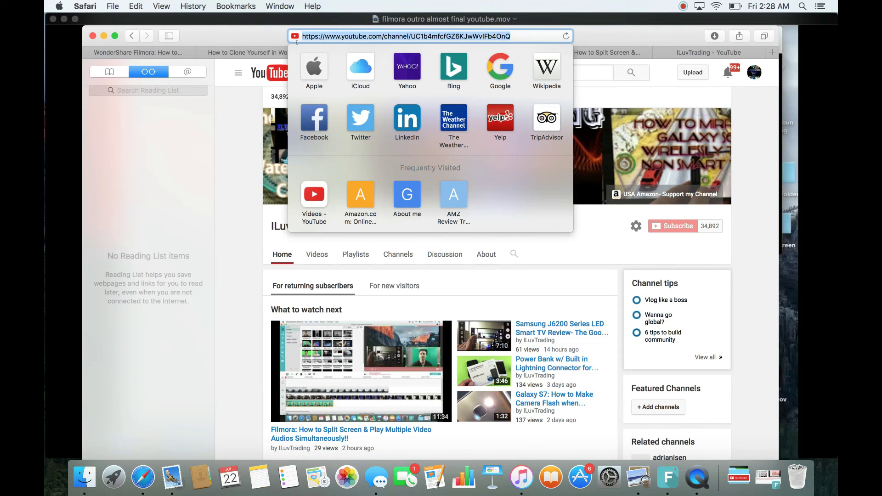